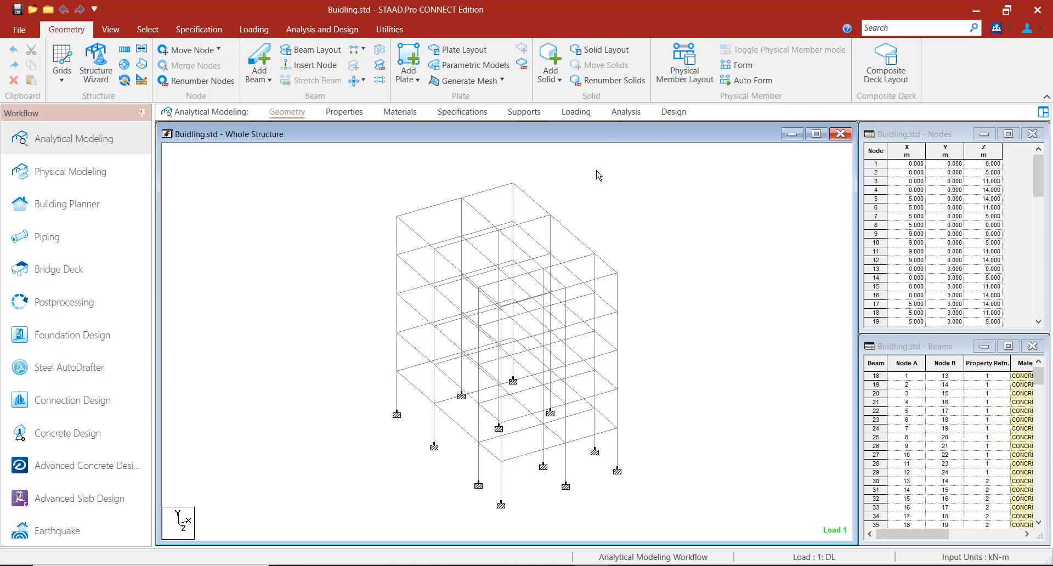
Add a Perform Analysis command with the No Print option to the structure's analysis commands
click(626, 112)
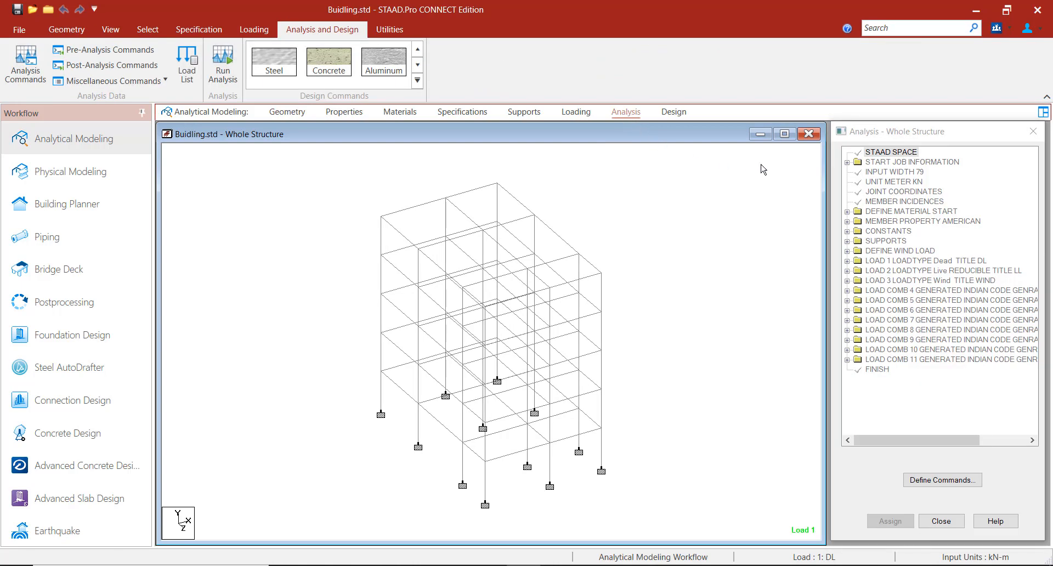
click(942, 481)
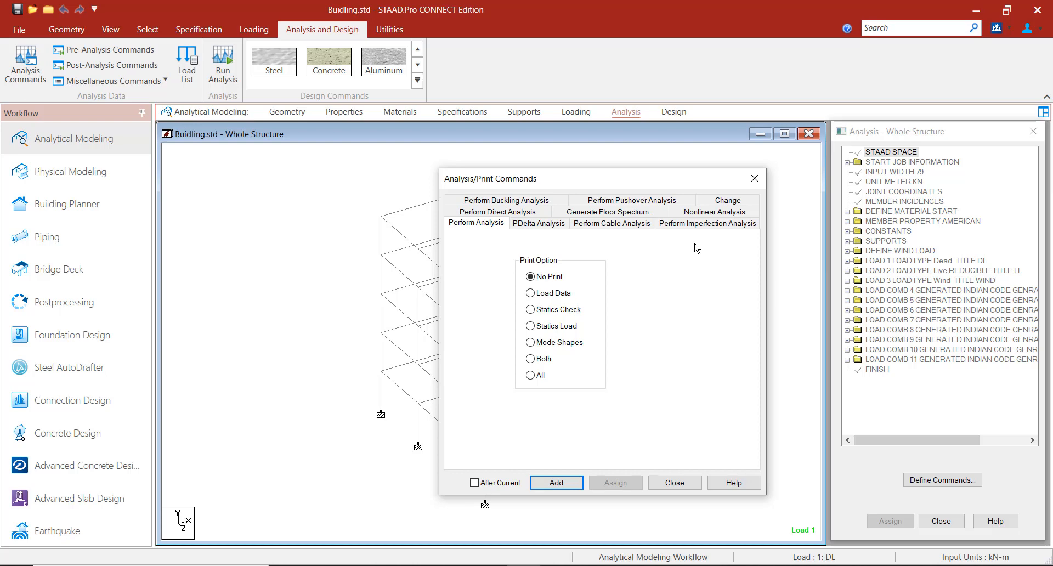
click(570, 492)
click(674, 492)
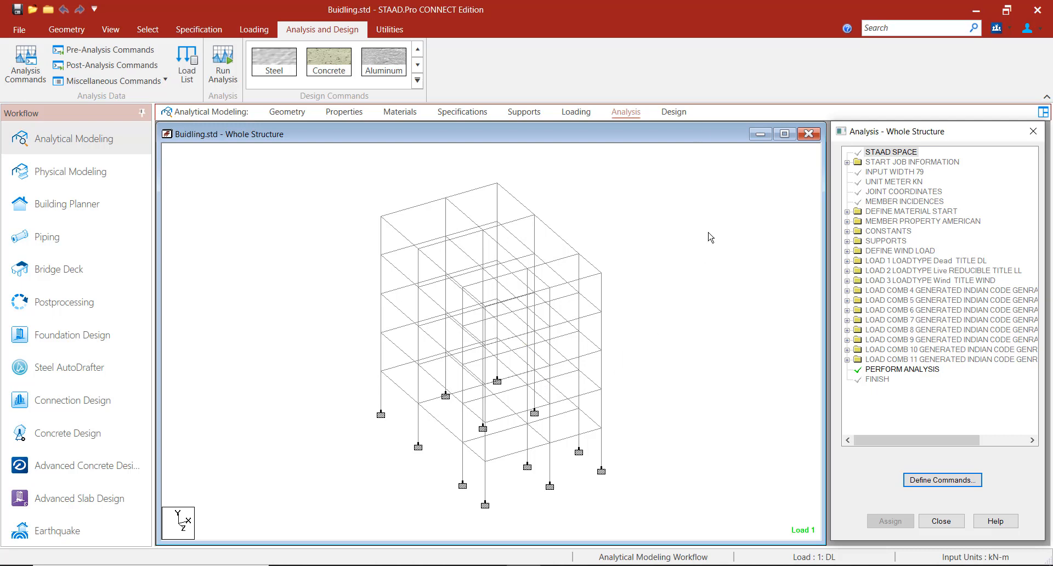
Switch the structure's design to concrete and set the current design code to IS456
click(675, 112)
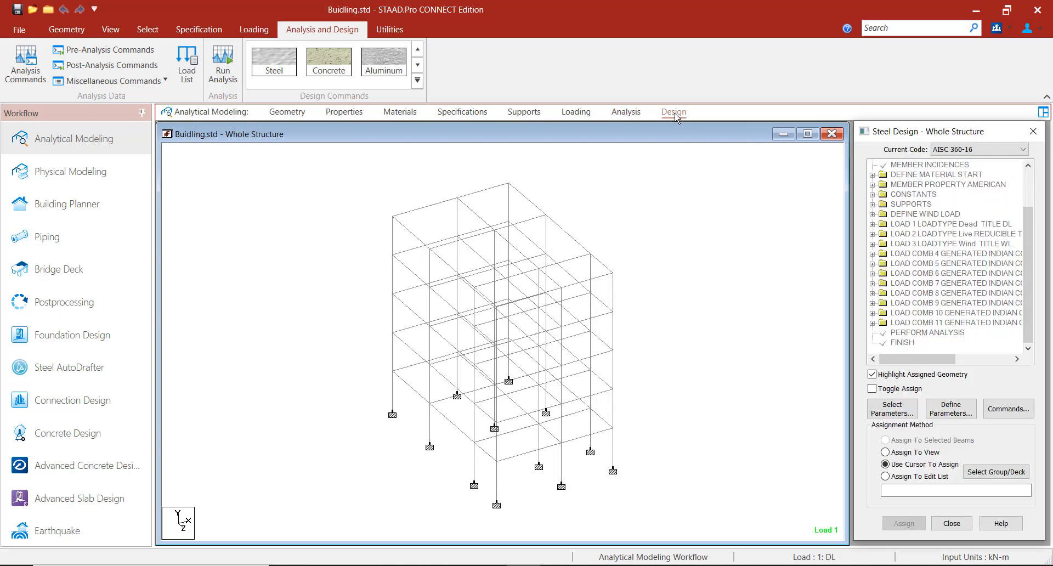
click(334, 72)
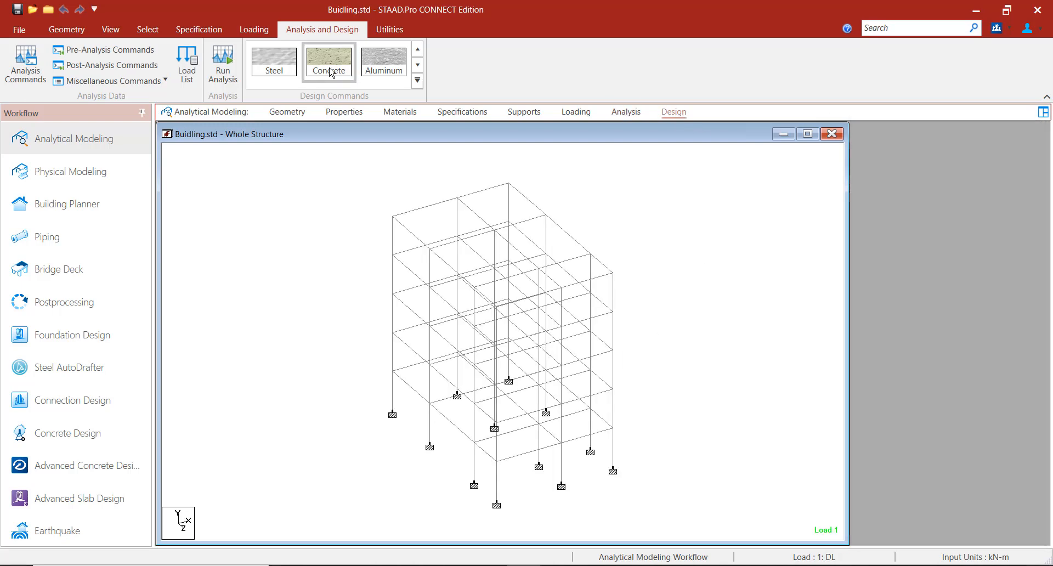
click(1021, 150)
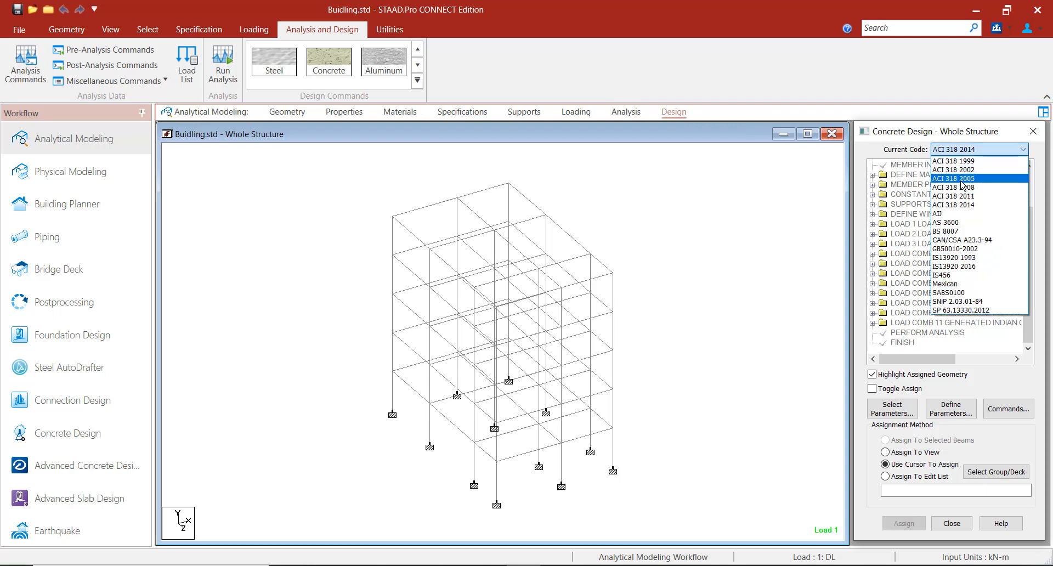
click(953, 275)
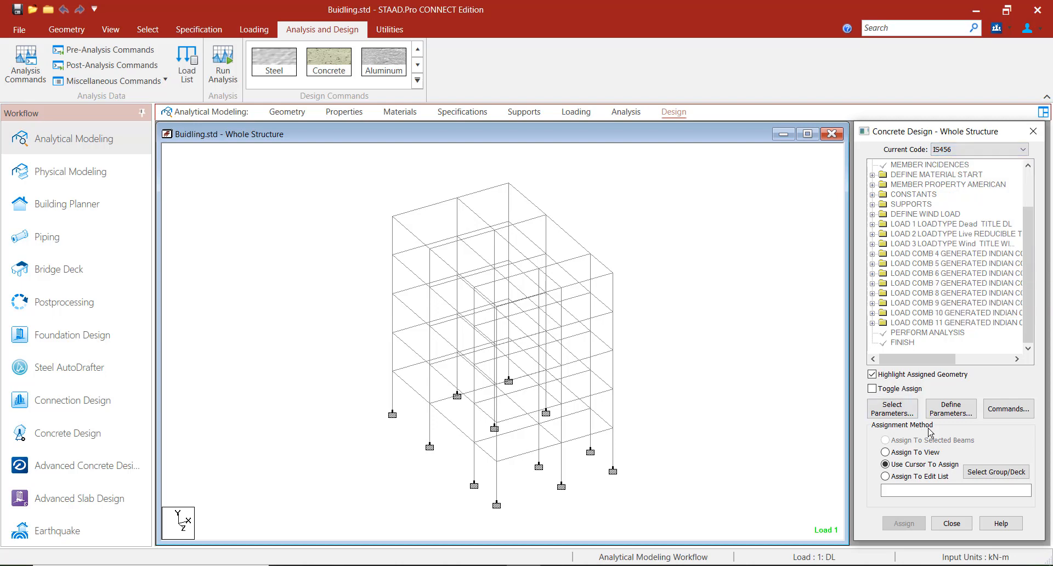
Review the CLB, FC and FYMAIN concrete design parameters without adding any
click(949, 413)
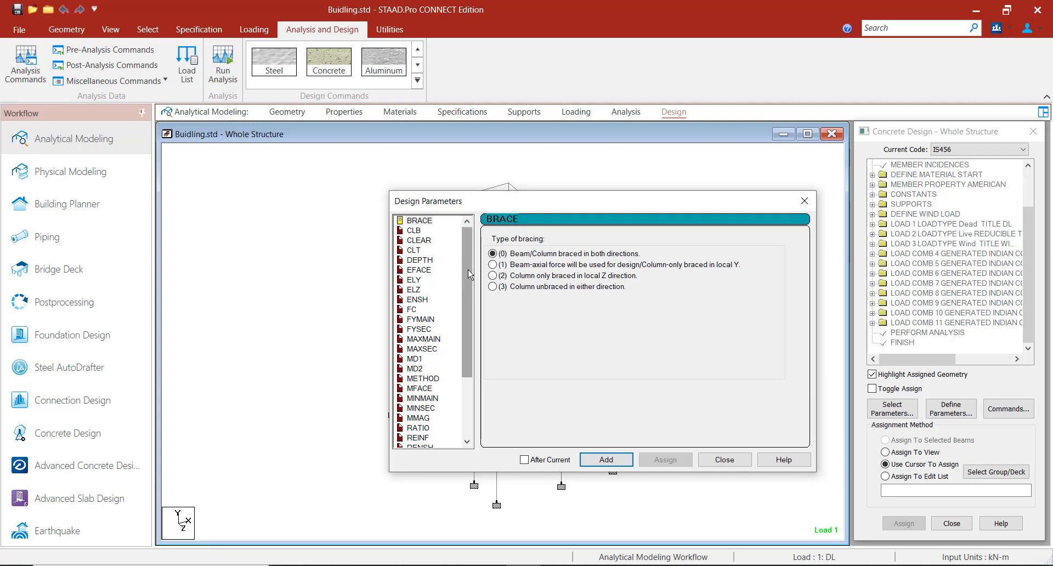
mouse_move(469, 269)
mouse_down()
mouse_move(467, 278)
mouse_move(467, 268)
mouse_up()
click(417, 231)
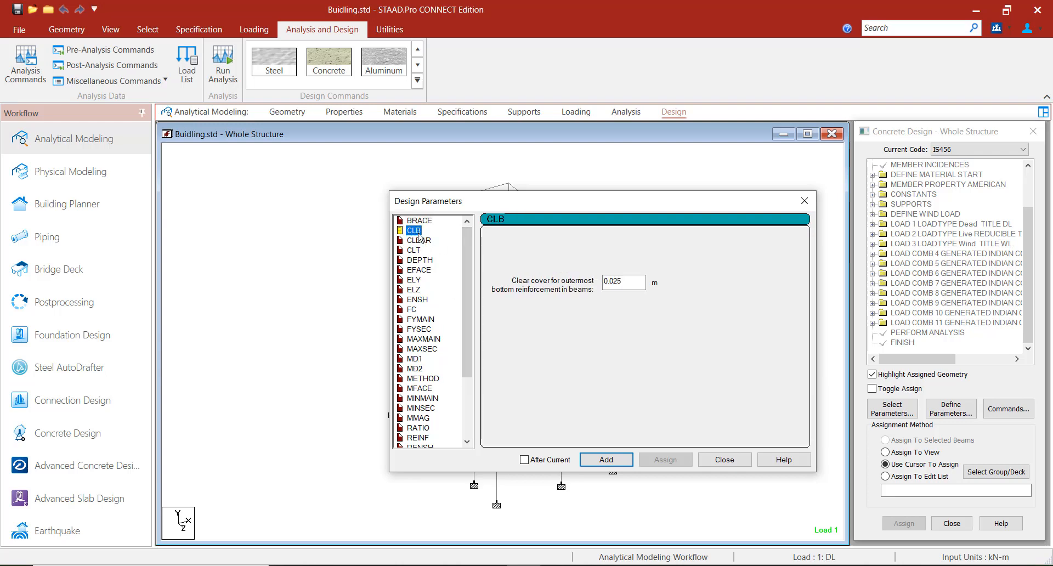
click(412, 310)
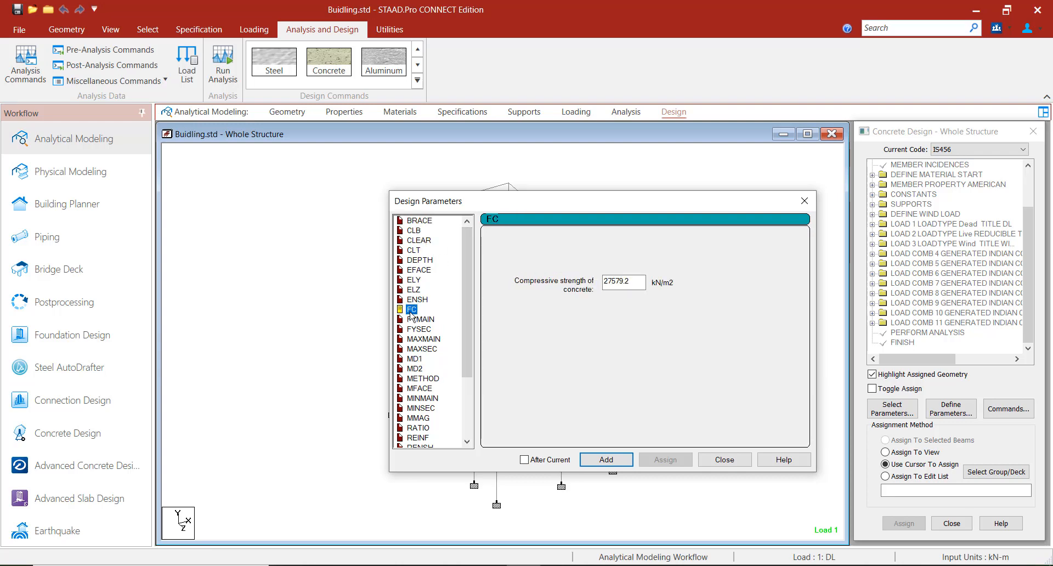
click(416, 320)
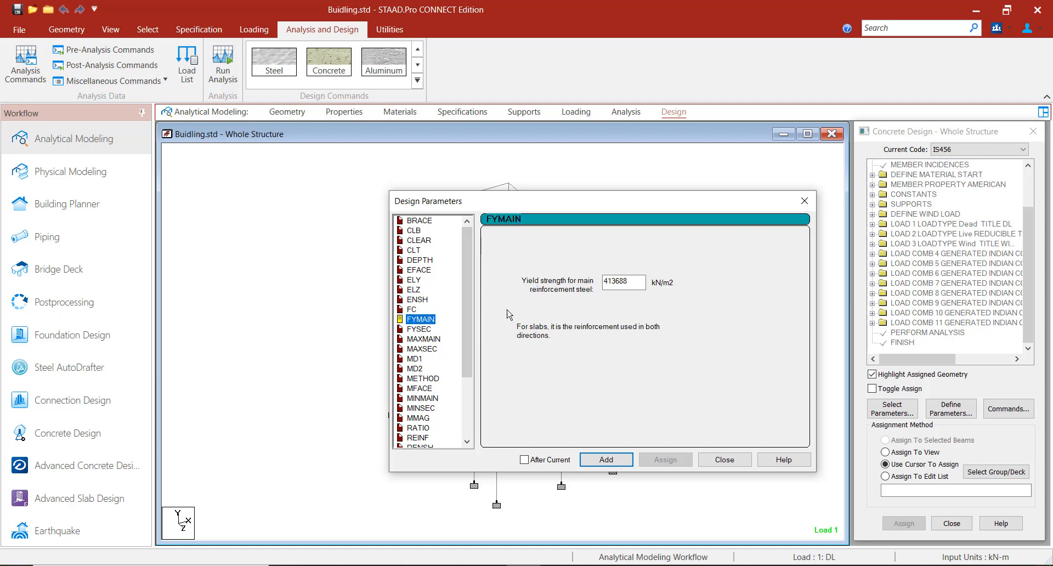
click(804, 201)
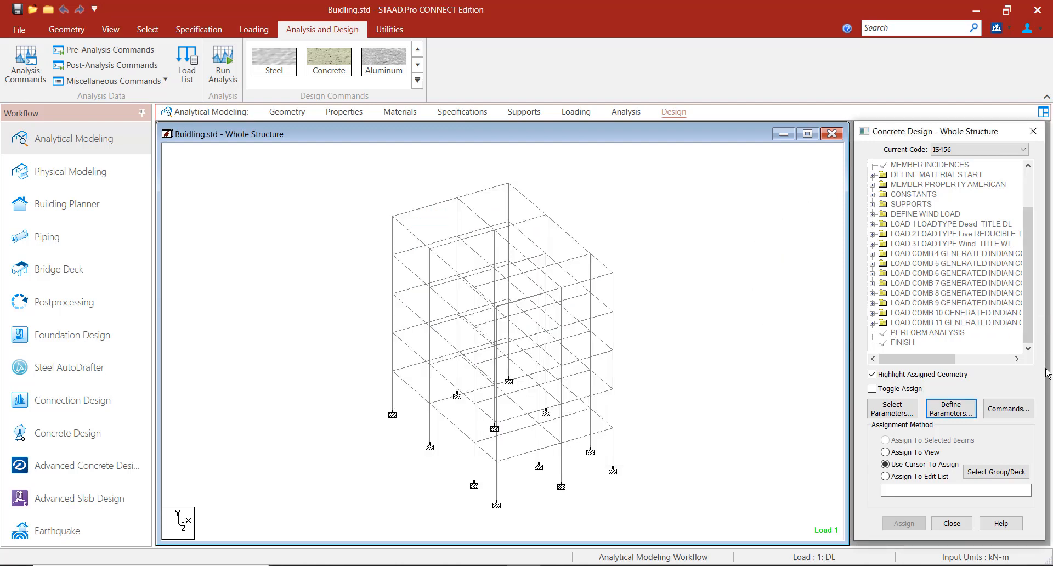
Add the DESIGN BEAM and DESIGN COLUMN commands to the concrete design
click(1008, 409)
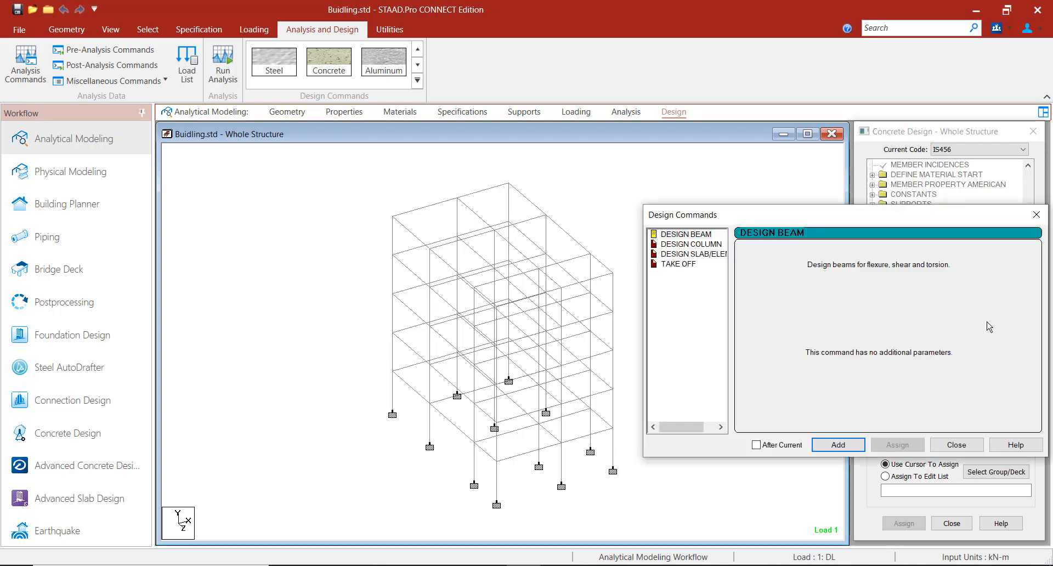
click(687, 238)
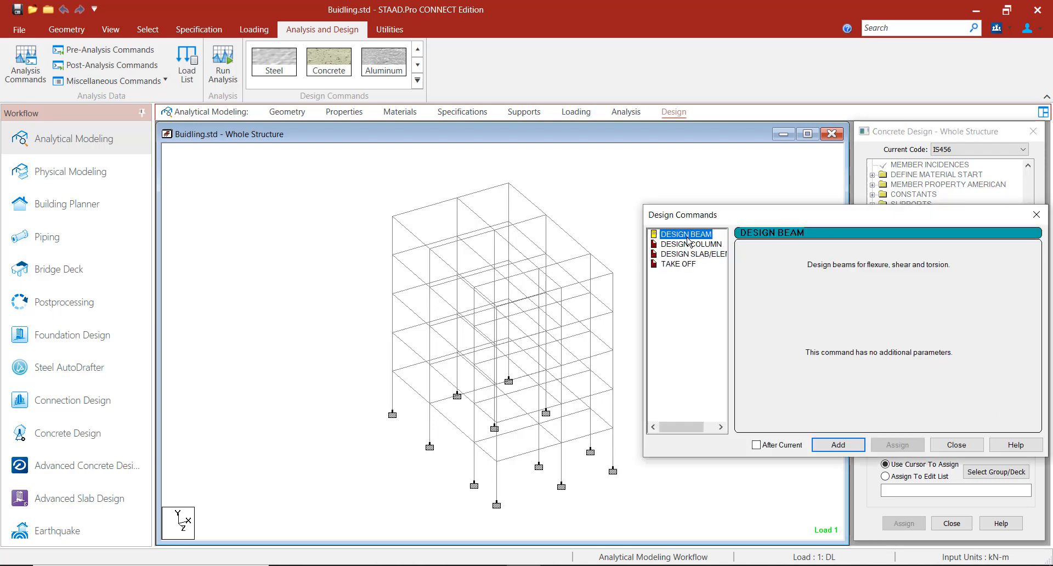
click(842, 446)
click(691, 244)
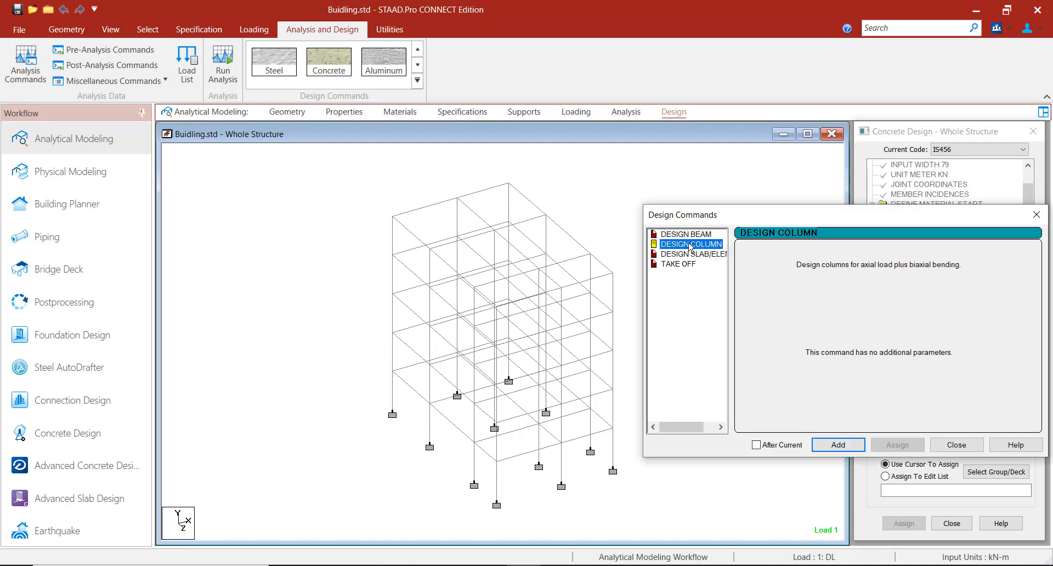
click(848, 446)
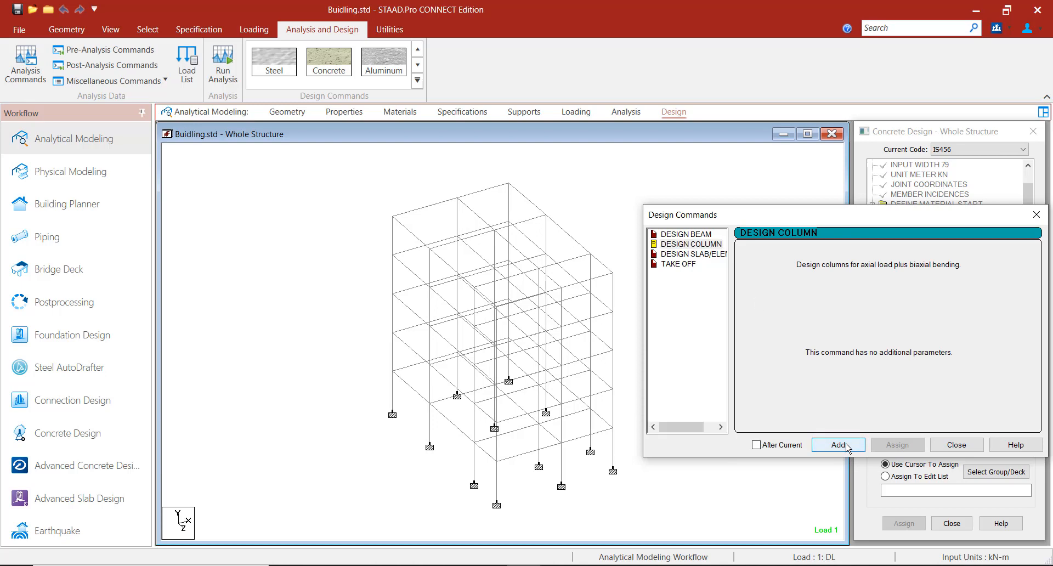
click(956, 444)
Assign the DESIGN BEAM command to all horizontal beams on the five floor levels
drag(1030, 290, 1030, 343)
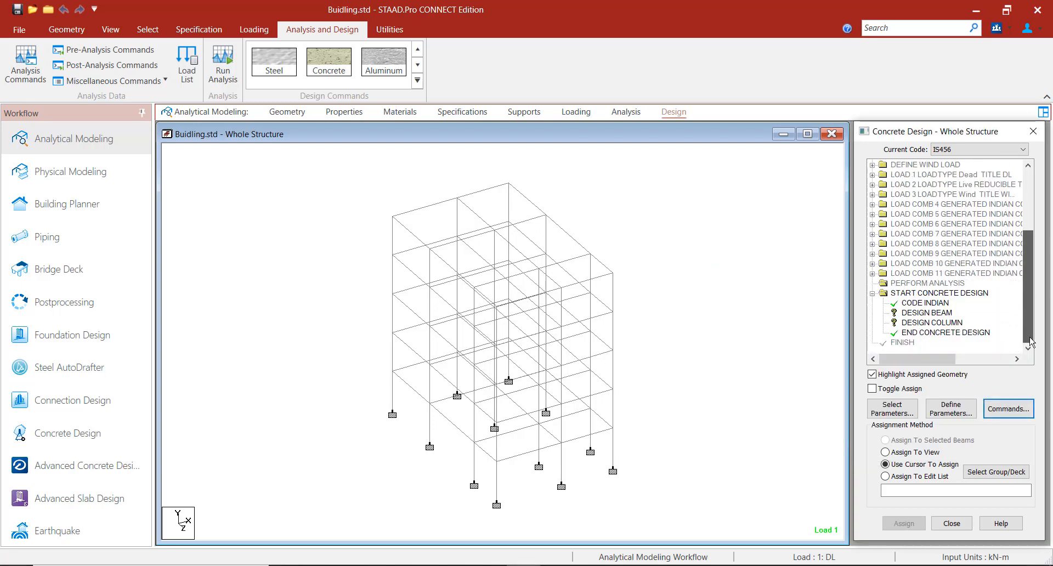
click(924, 314)
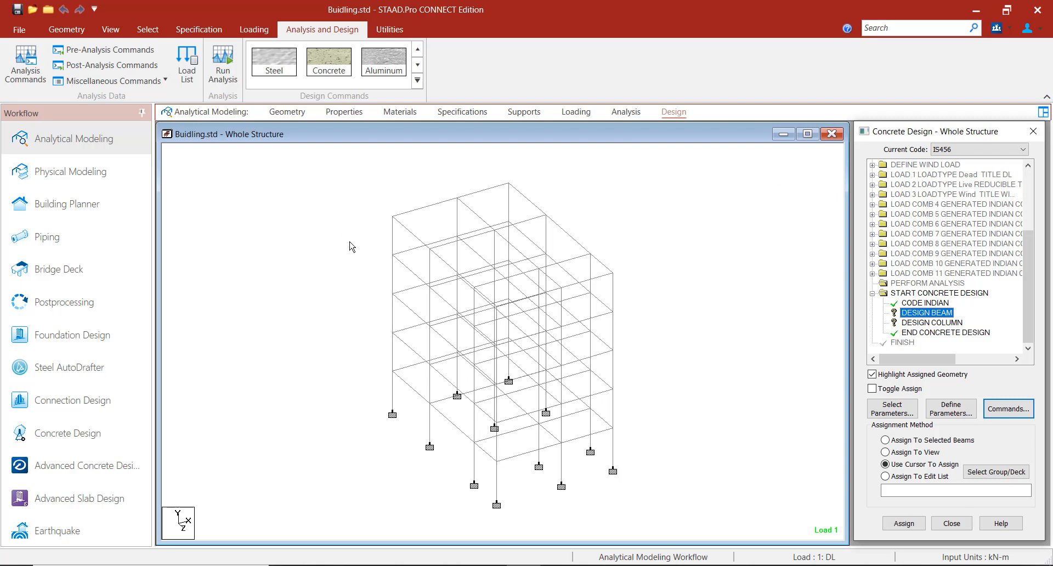
click(299, 204)
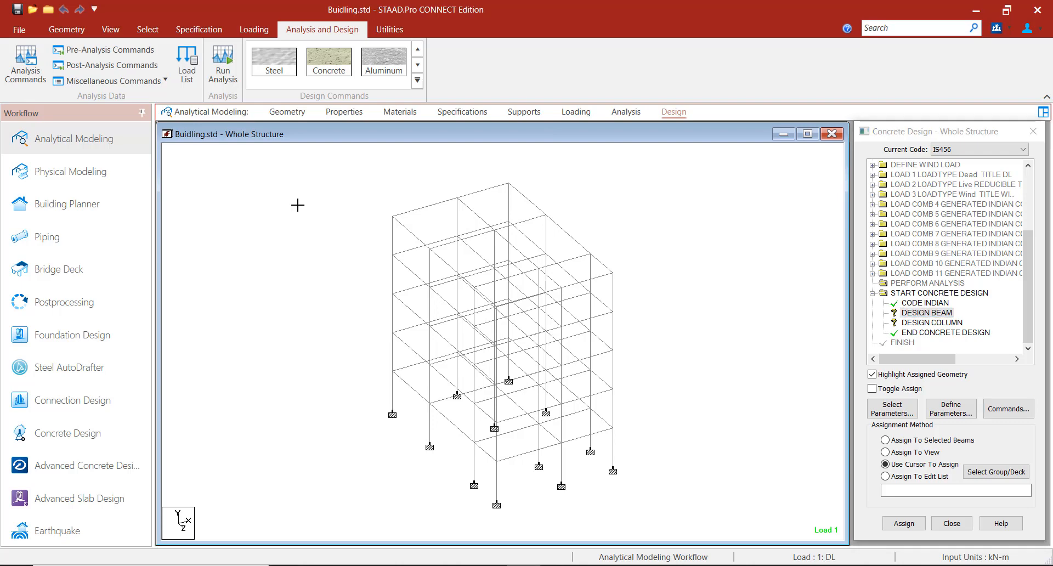
click(110, 31)
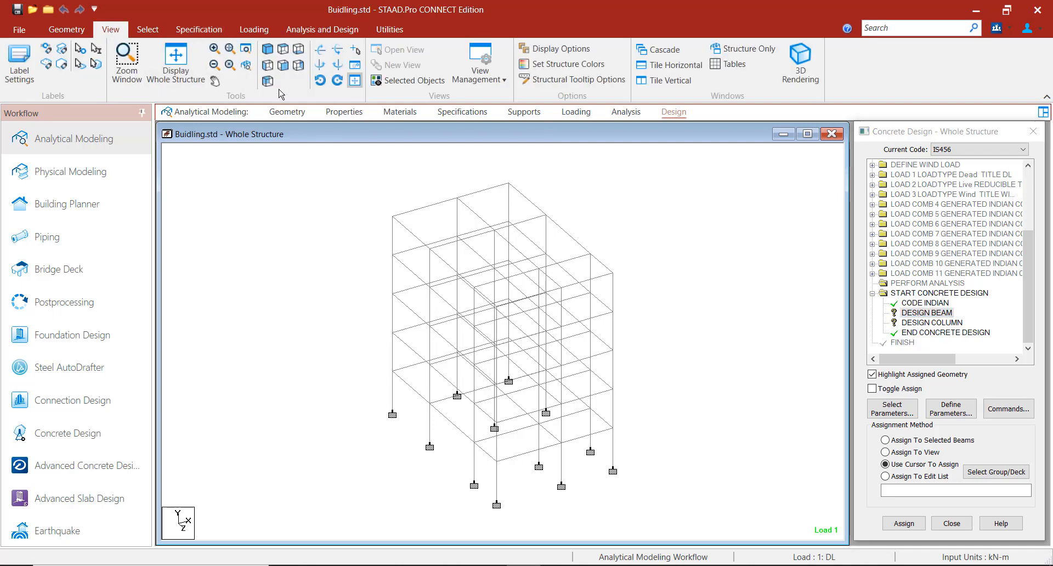
click(288, 69)
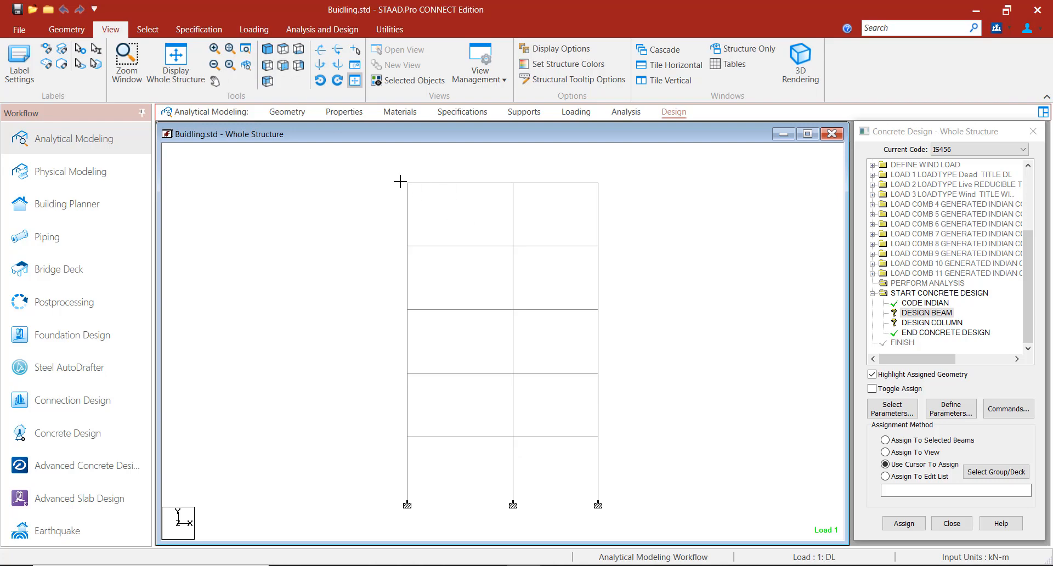
click(590, 184)
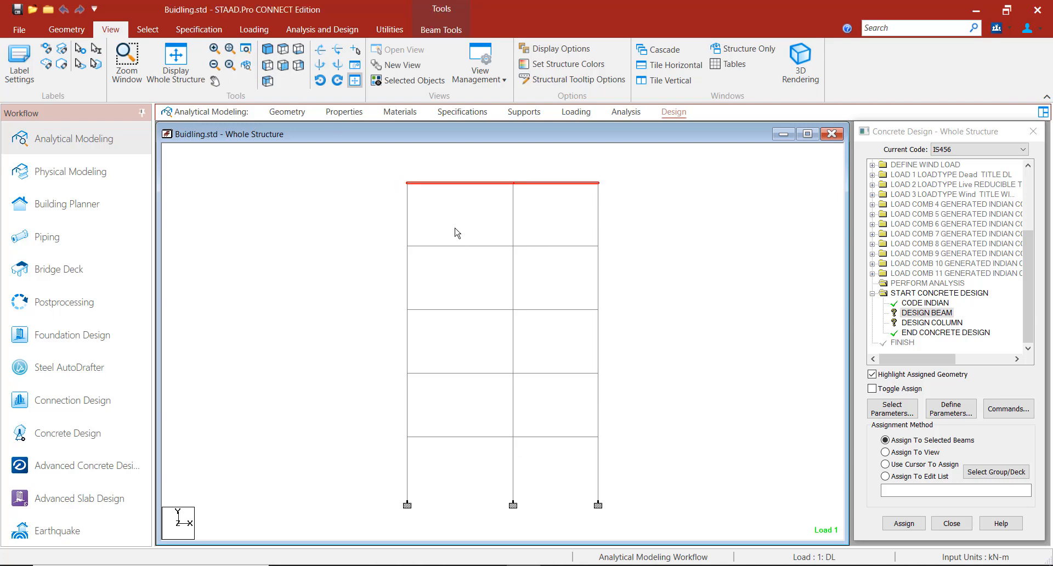
ctrl+click(595, 246)
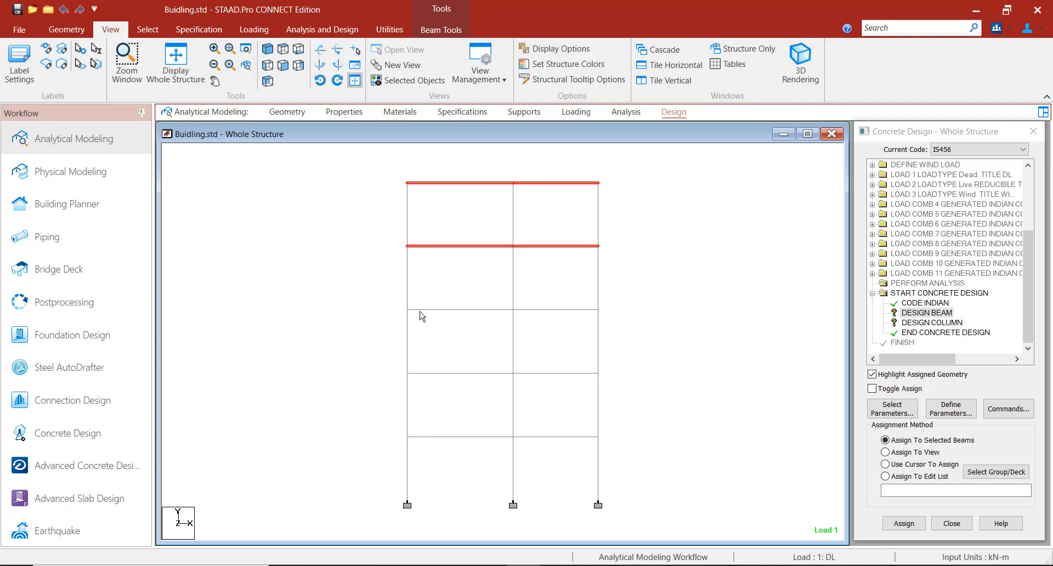
ctrl+click(597, 310)
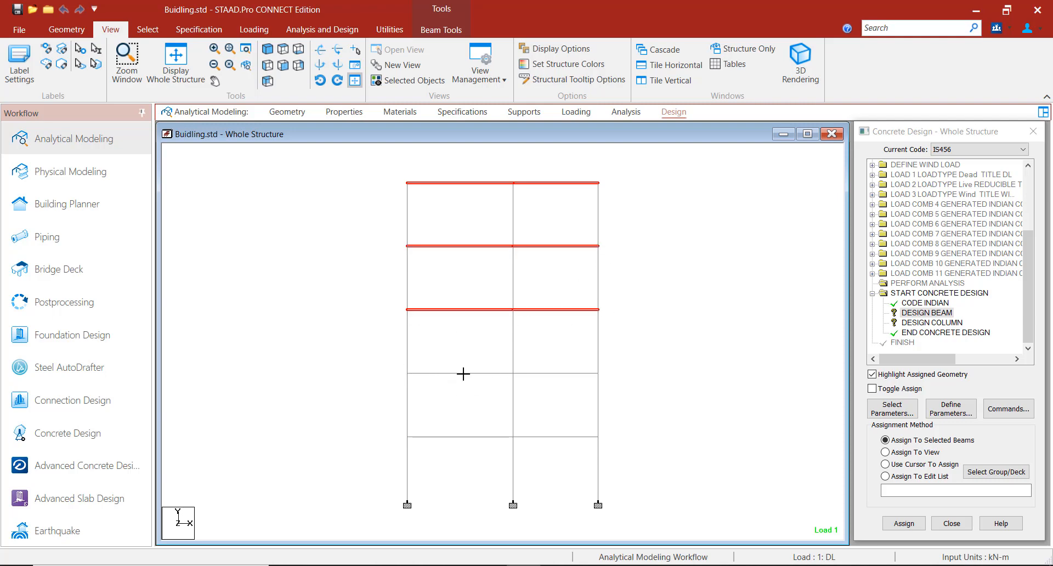
ctrl+click(600, 387)
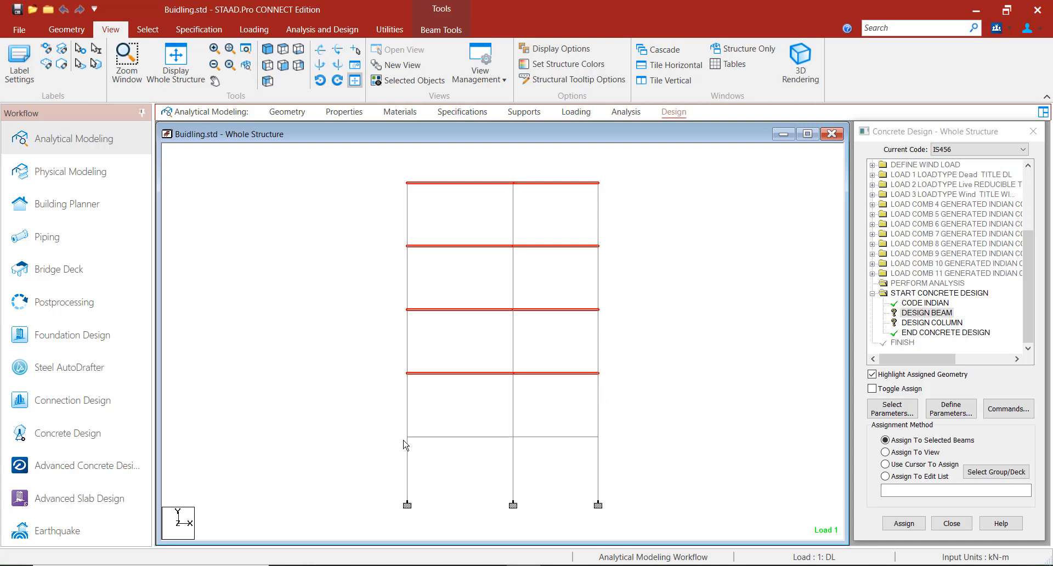
ctrl+drag(402, 434, 576, 442)
ctrl+click(604, 437)
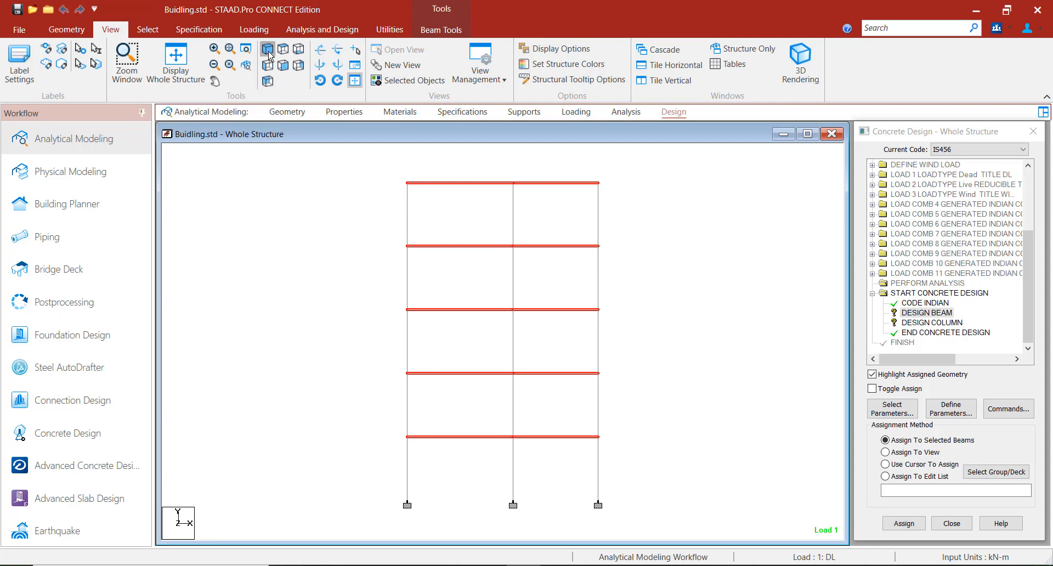
click(268, 82)
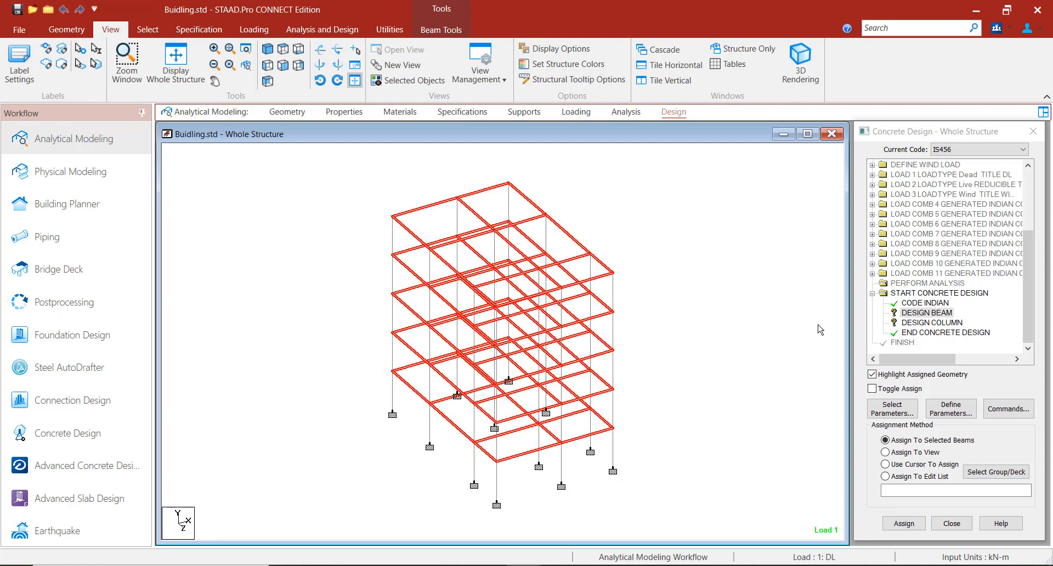
click(904, 523)
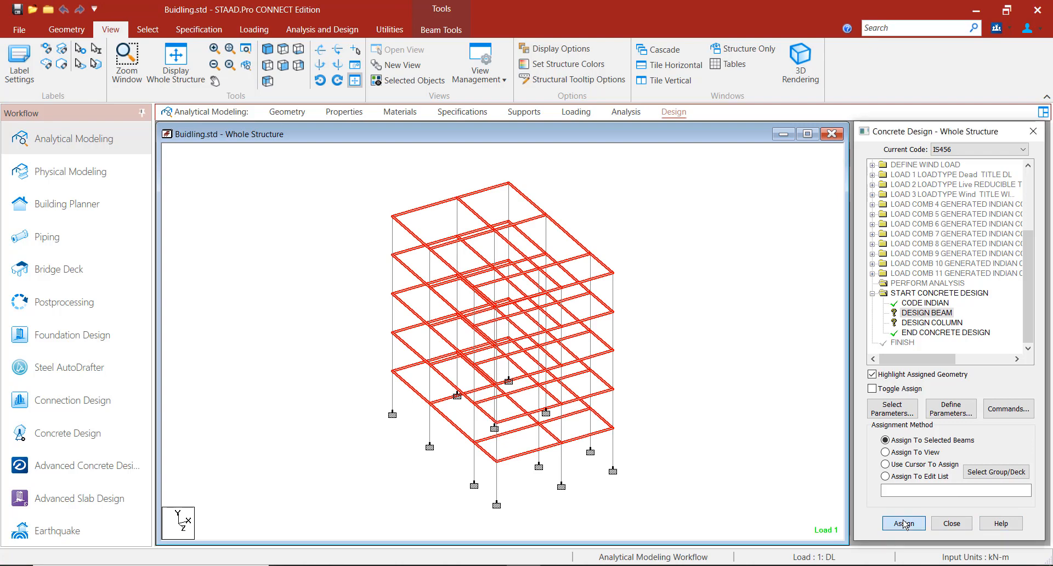
click(947, 377)
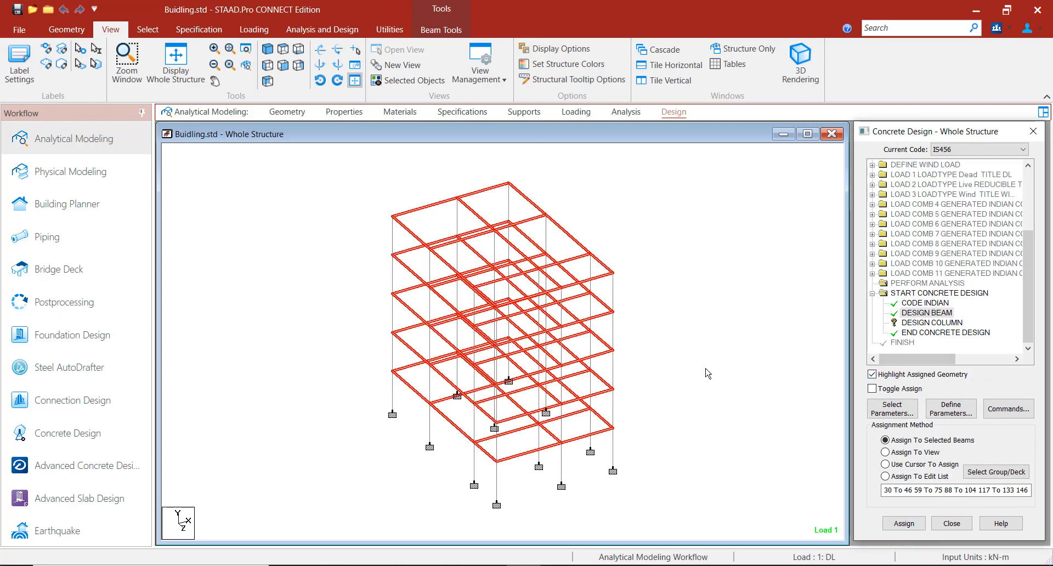
Assign the DESIGN COLUMN command to the three full-height column lines of the rear row and the +X end column line of the second row
click(919, 324)
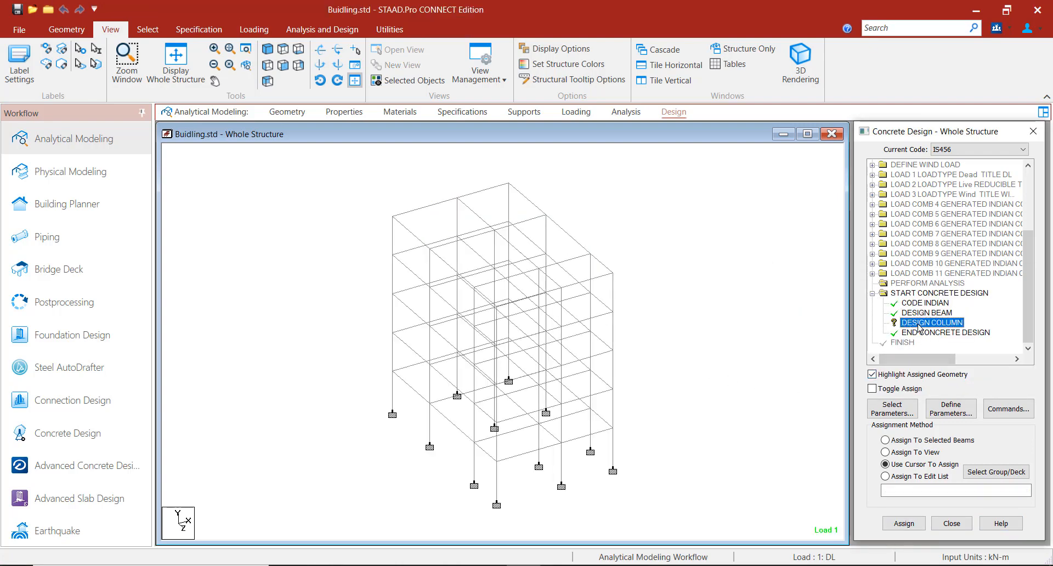
click(693, 268)
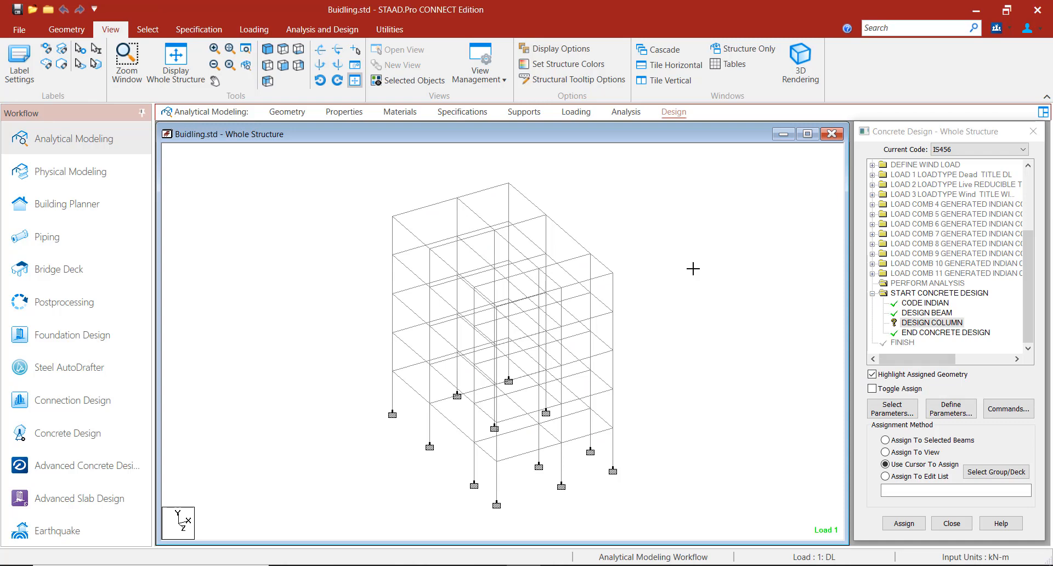
click(282, 51)
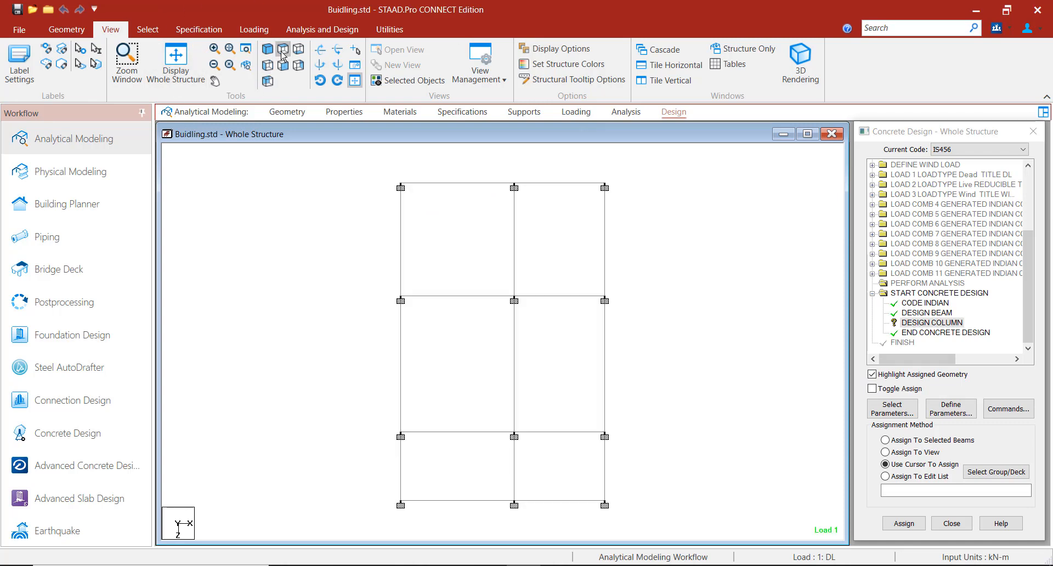
click(401, 184)
ctrl+drag(506, 175, 518, 190)
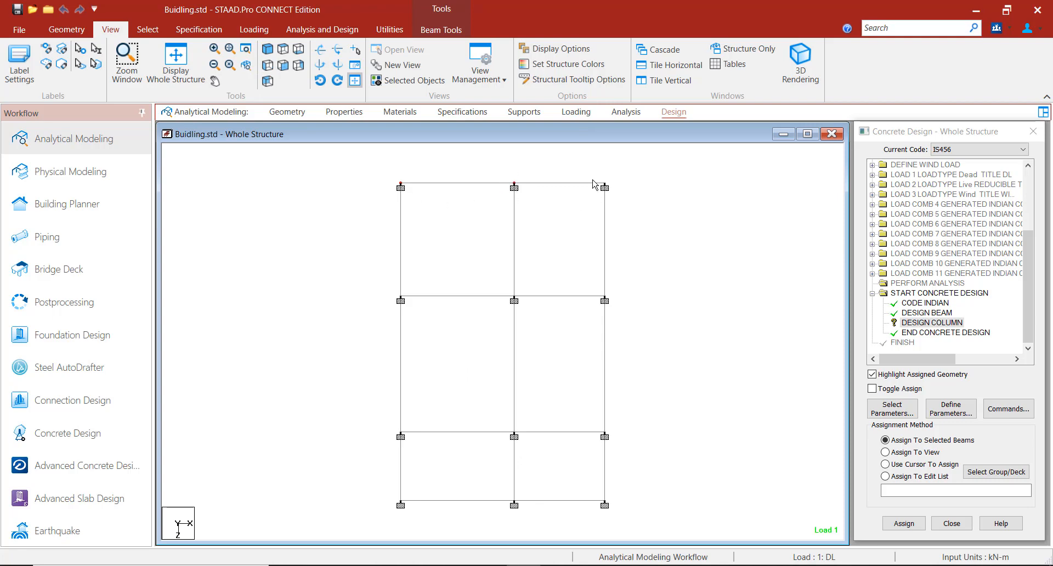
ctrl+drag(595, 176, 610, 192)
ctrl+drag(624, 304, 593, 291)
click(267, 49)
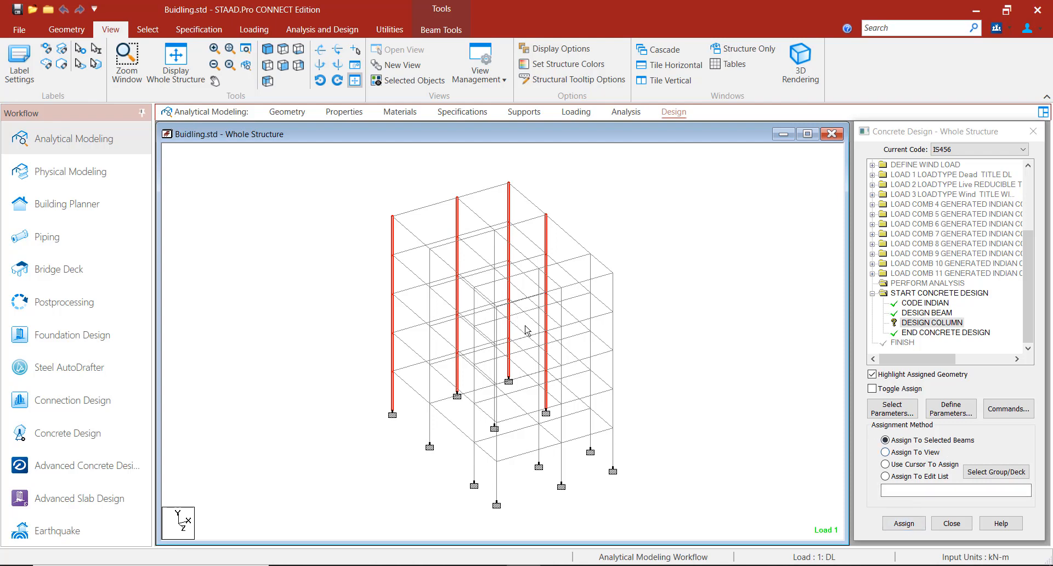
click(903, 523)
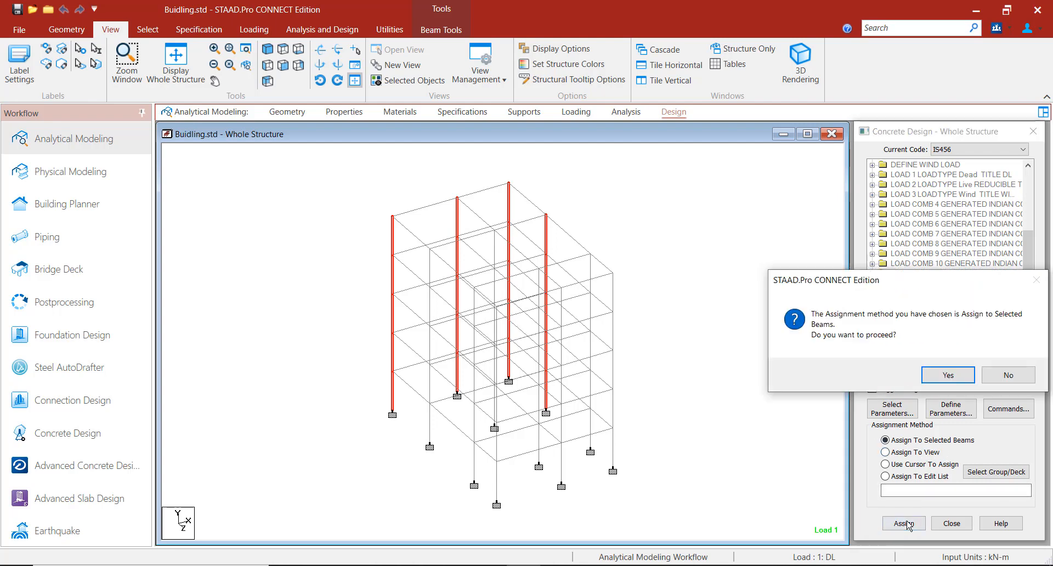
click(956, 382)
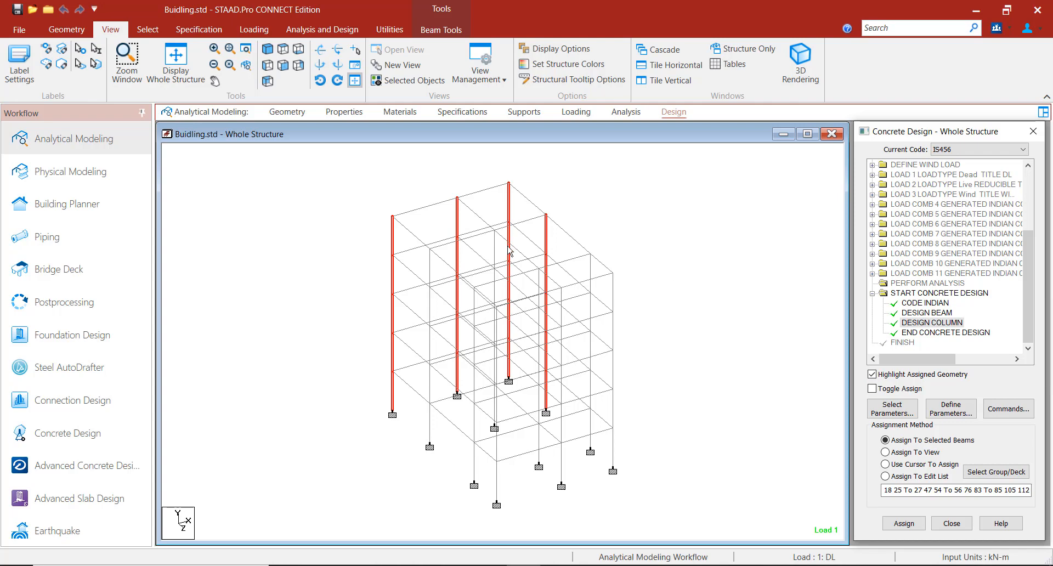
click(744, 239)
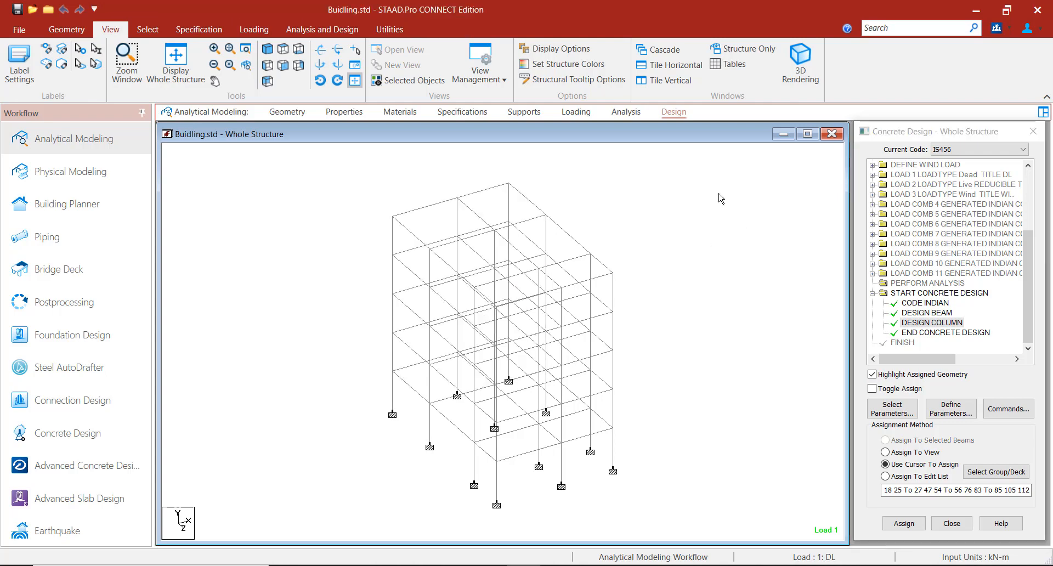
Save the modified structure and run the analysis and design, staying in modeling mode when it finishes
click(321, 30)
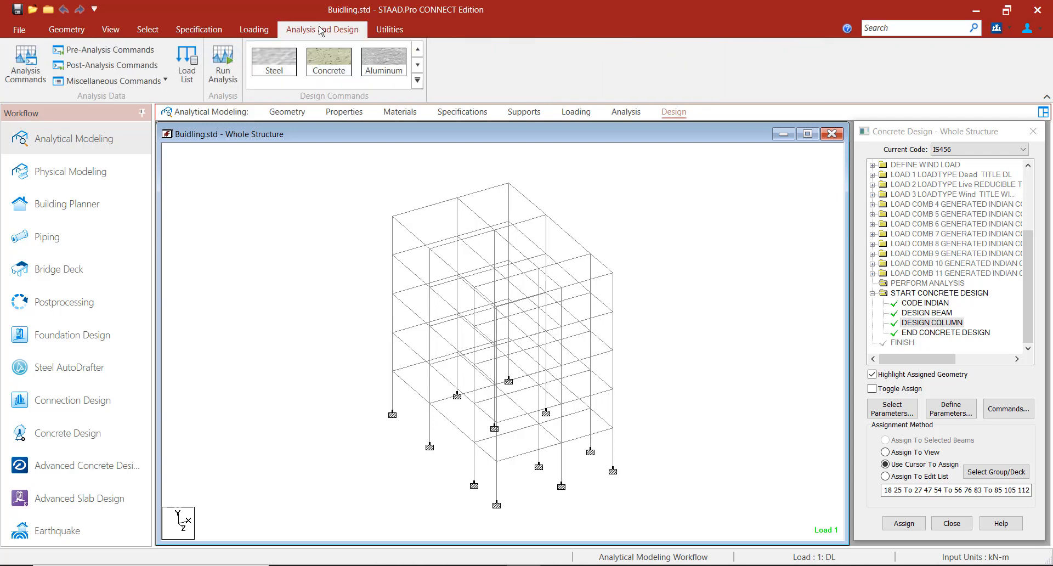
click(225, 68)
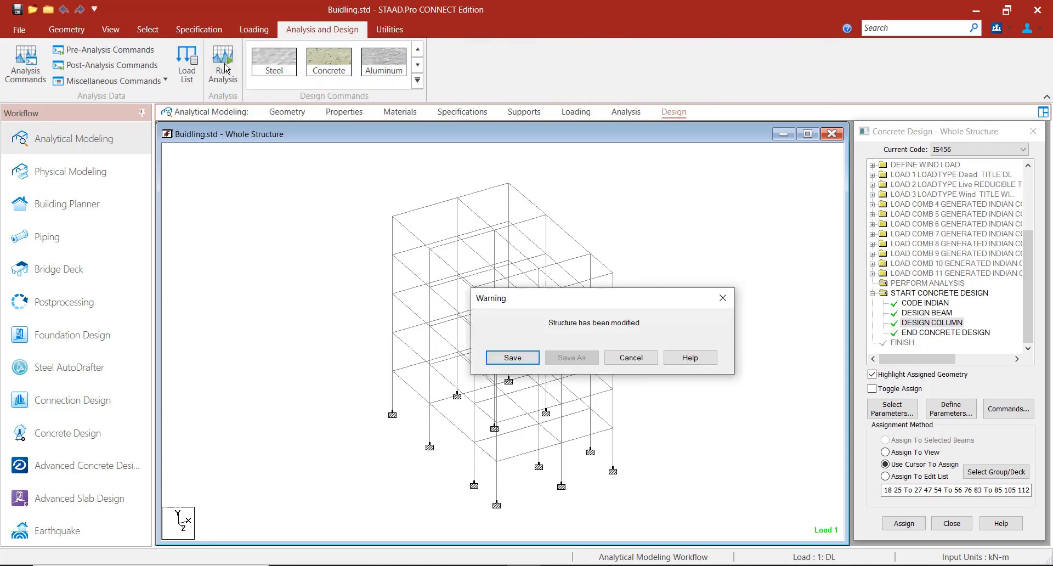
click(512, 358)
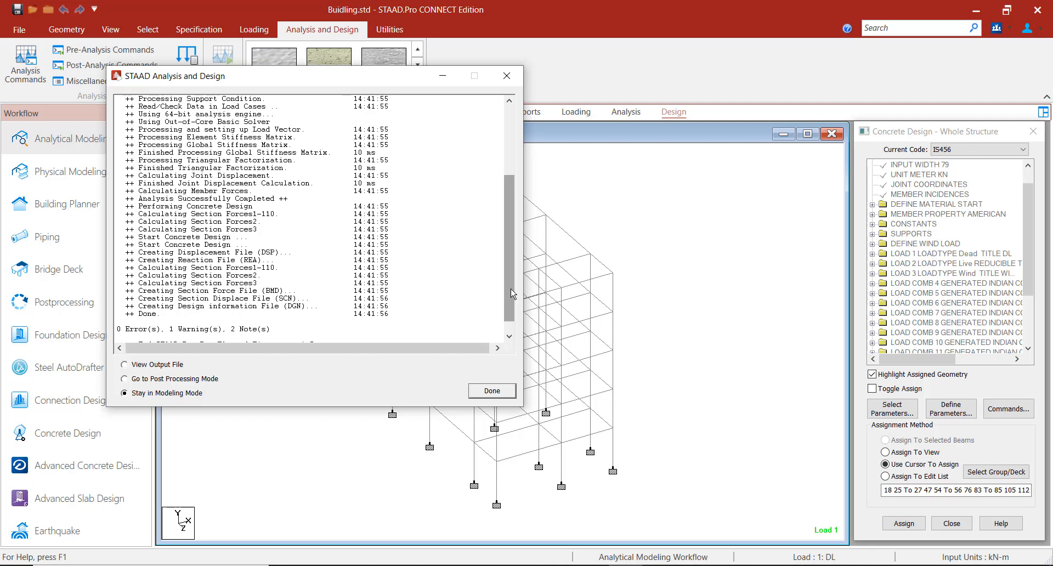
click(492, 391)
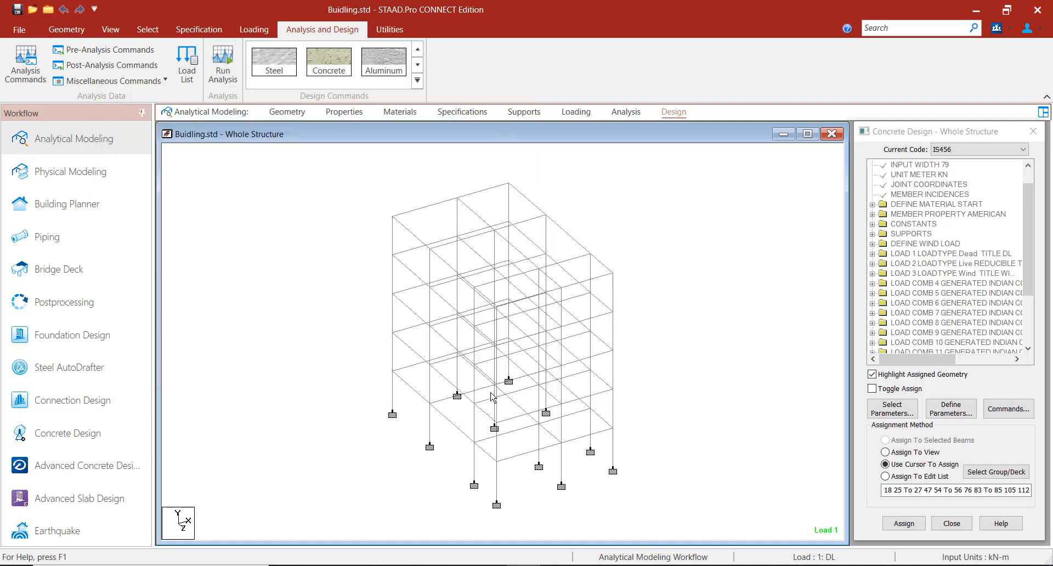
Open the analysis output and examine the IS 456 column design results for required steel, main and tie reinforcement
click(391, 30)
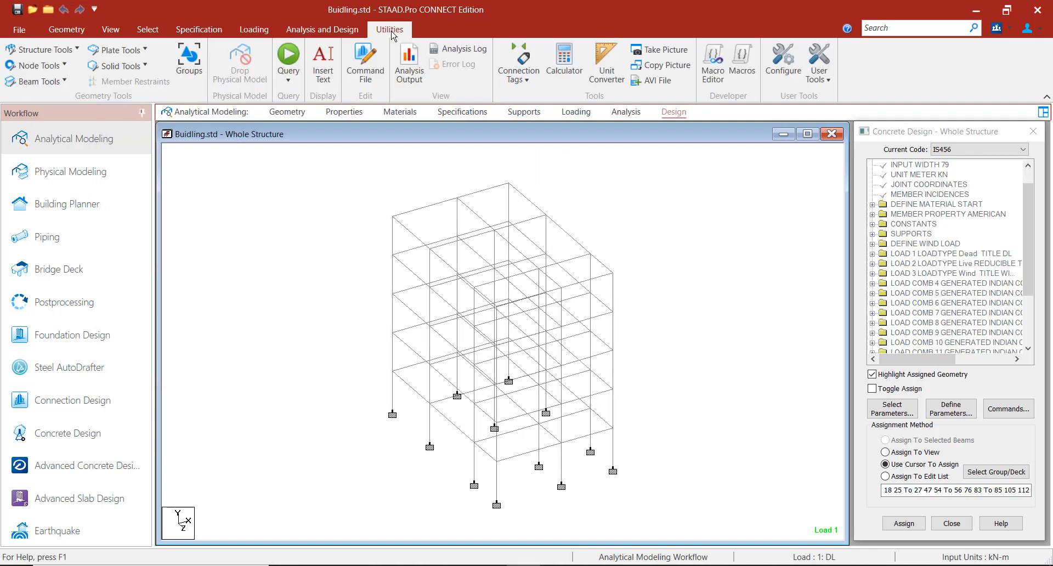
click(412, 75)
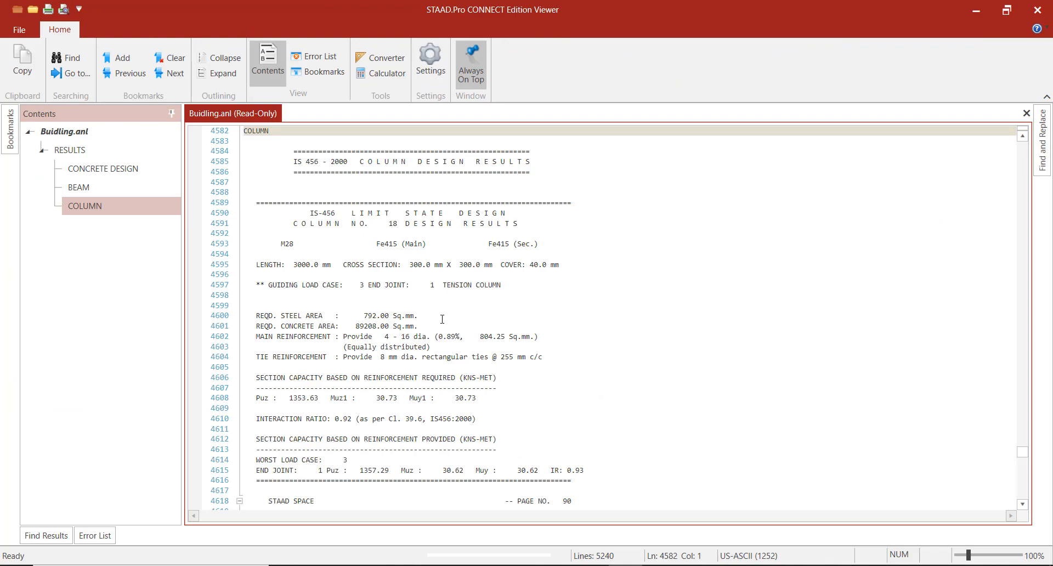
scroll(442, 319, down, 20)
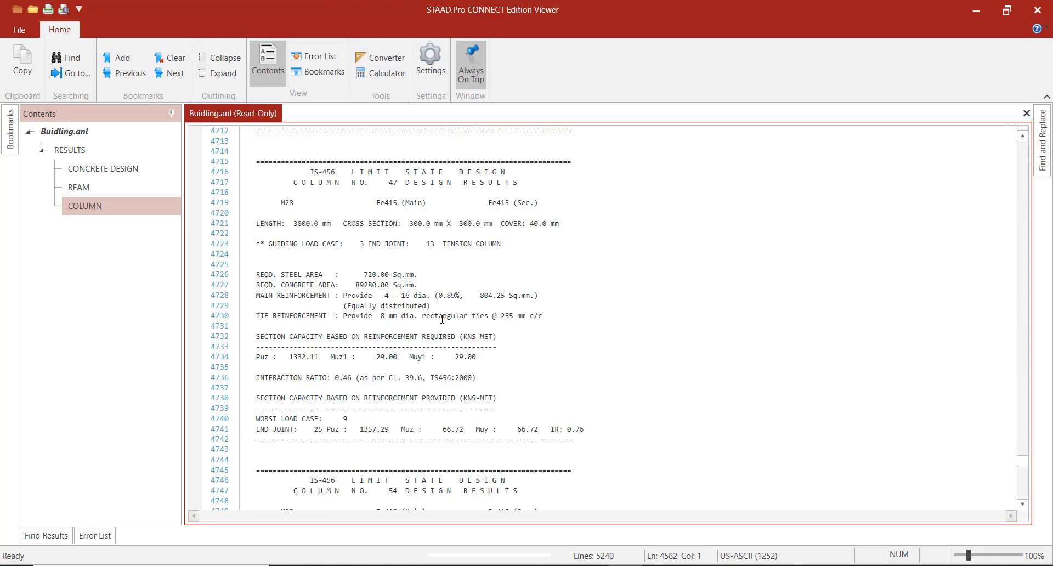
scroll(442, 319, down, 7)
scroll(547, 375, down, 10)
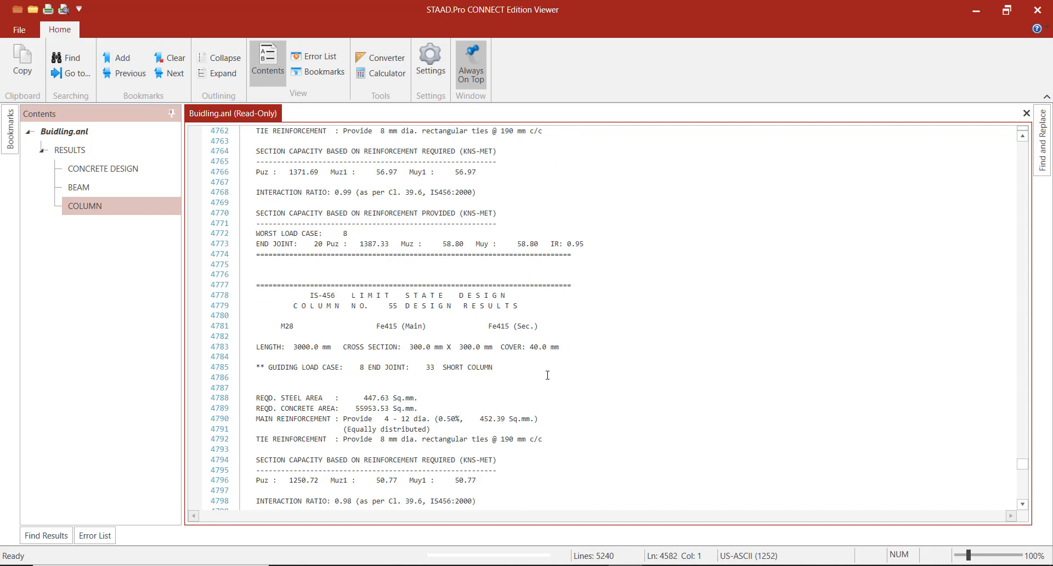
scroll(547, 375, down, 3)
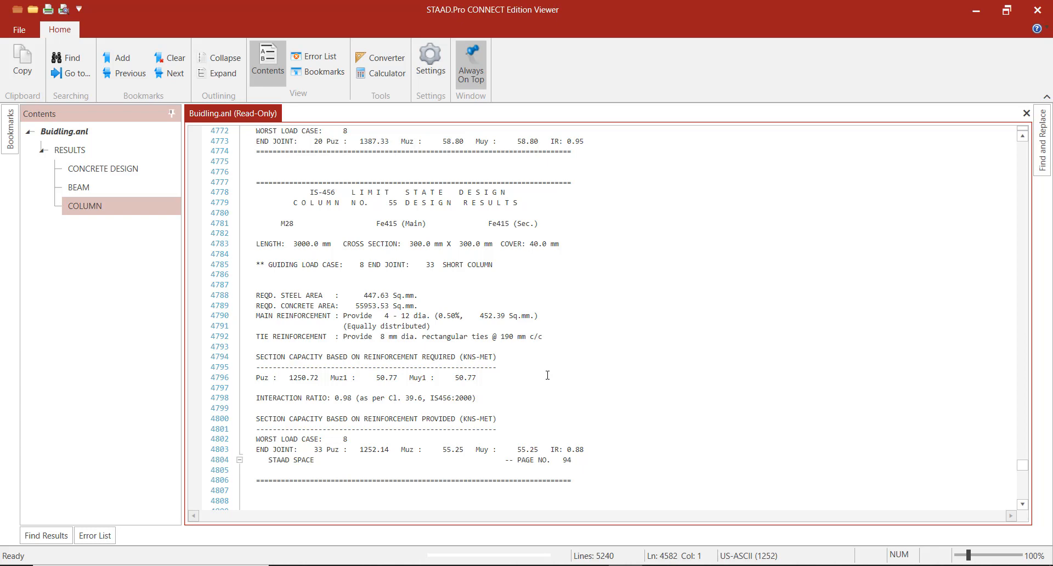
Examine the beam design results for beam 30, including the reinforcement summaries and shear design, and close the output viewer
click(87, 189)
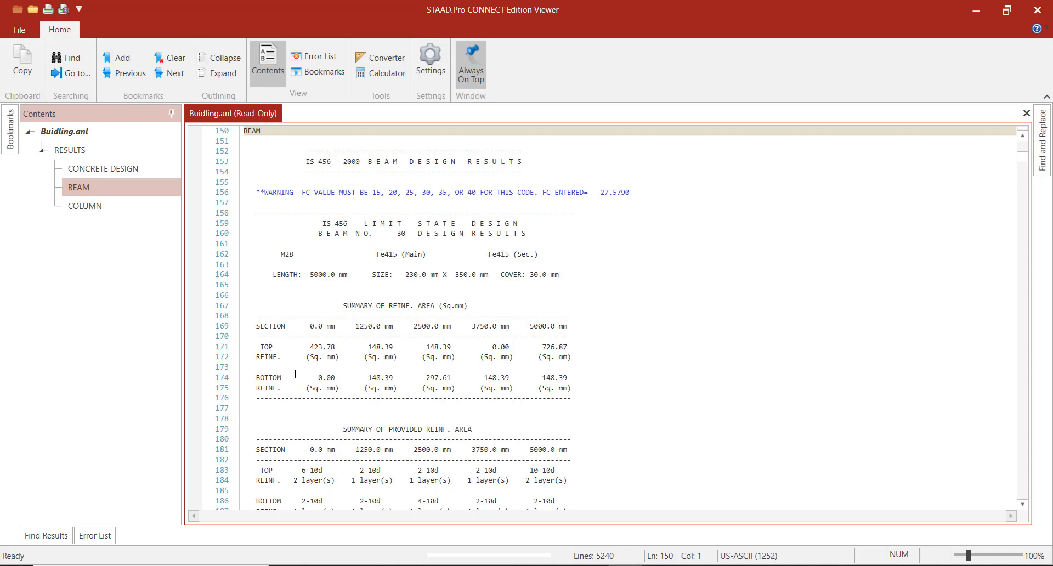
scroll(305, 376, down, 3)
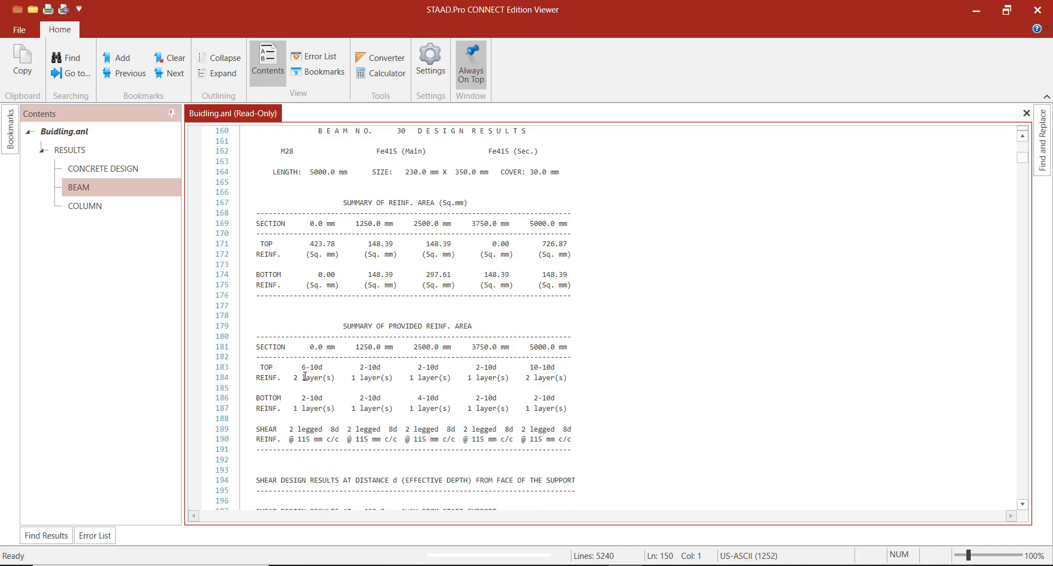
scroll(305, 376, down, 3)
scroll(305, 376, down, 3)
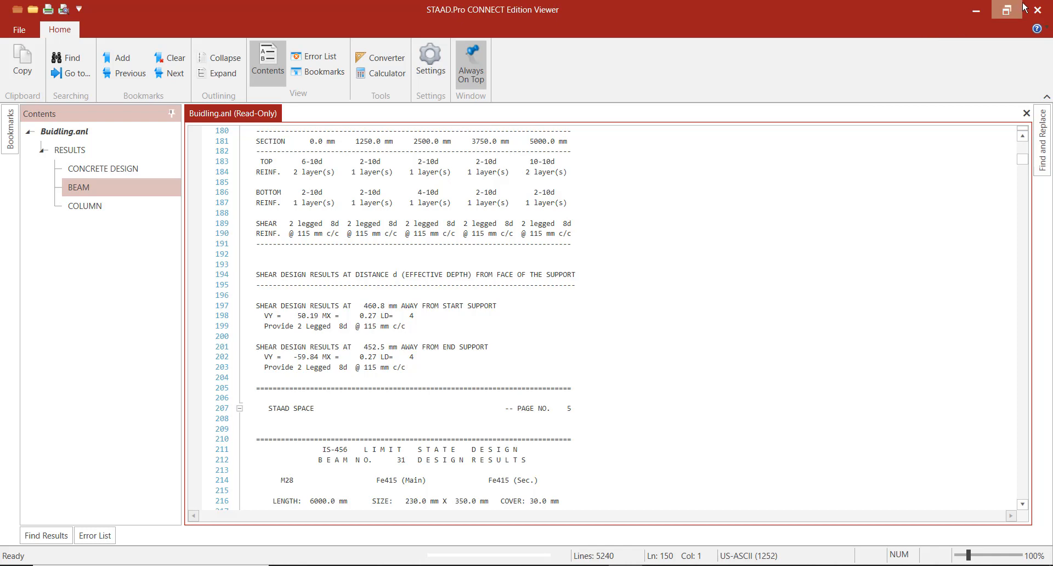
click(1036, 12)
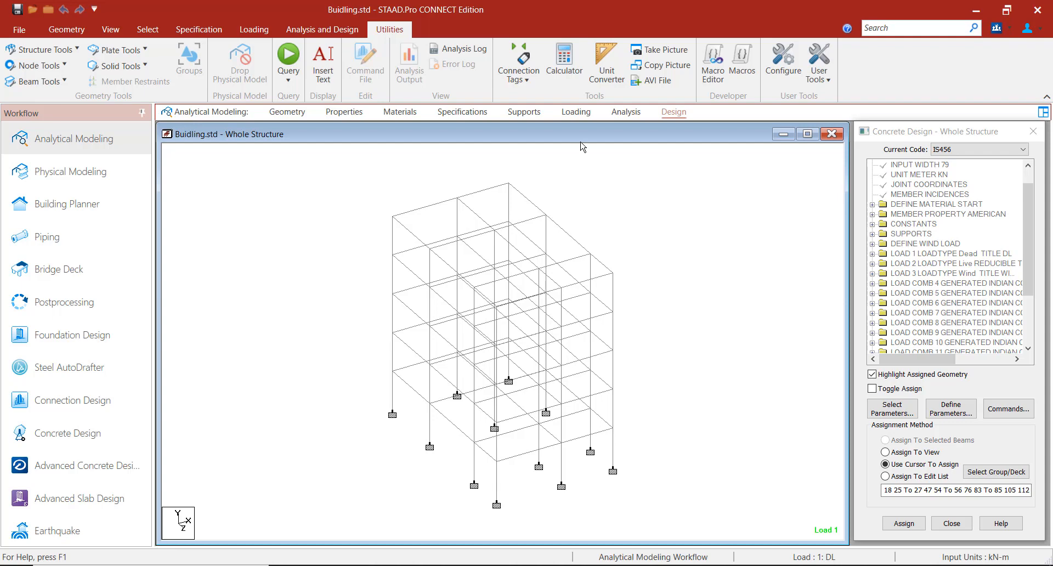
Switch to postprocessing with all load cases selected and show the displacement diagram for load 3: WIND in a maximized view
click(88, 301)
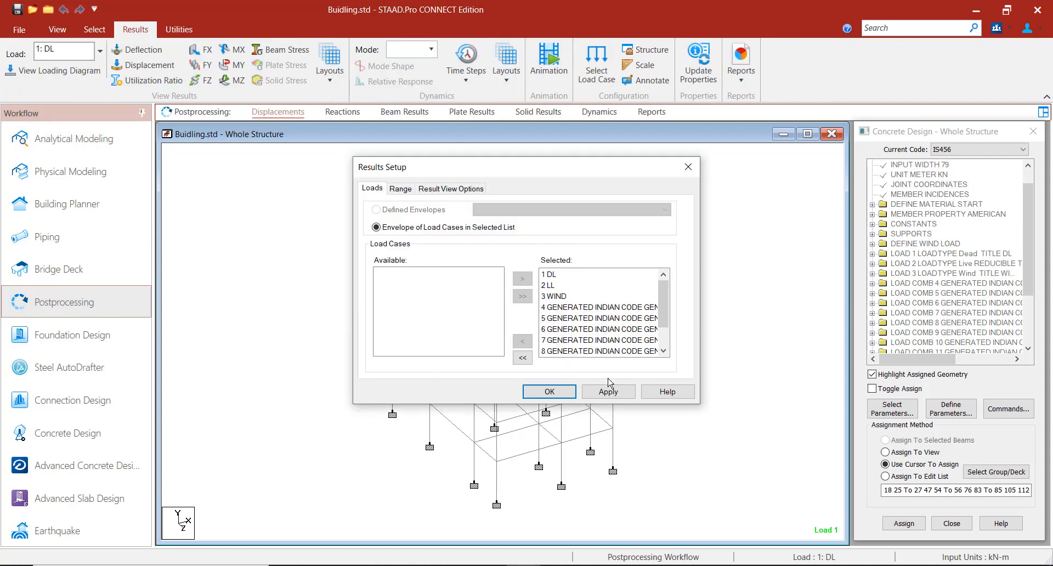
click(570, 392)
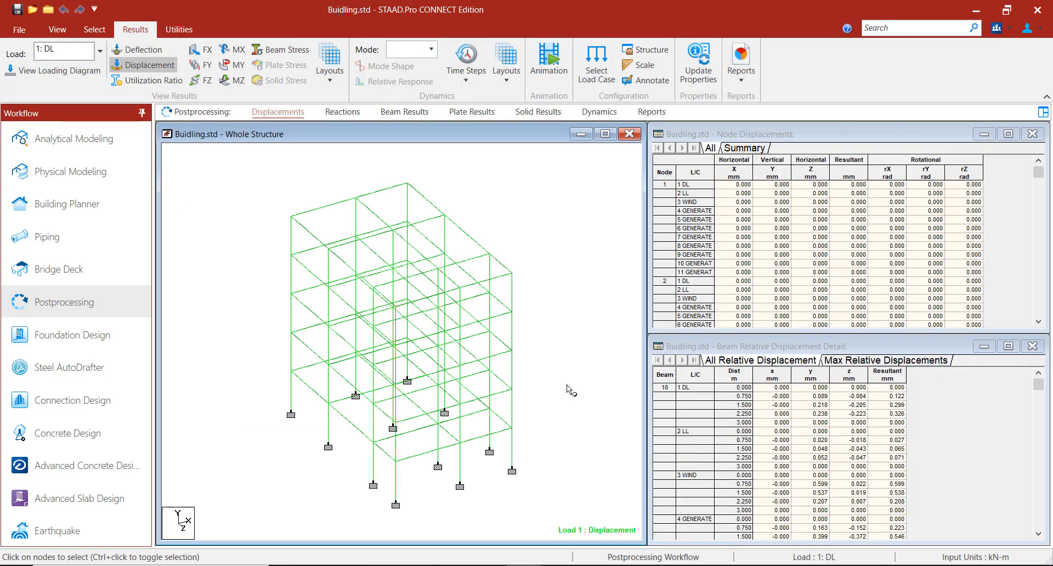
click(604, 134)
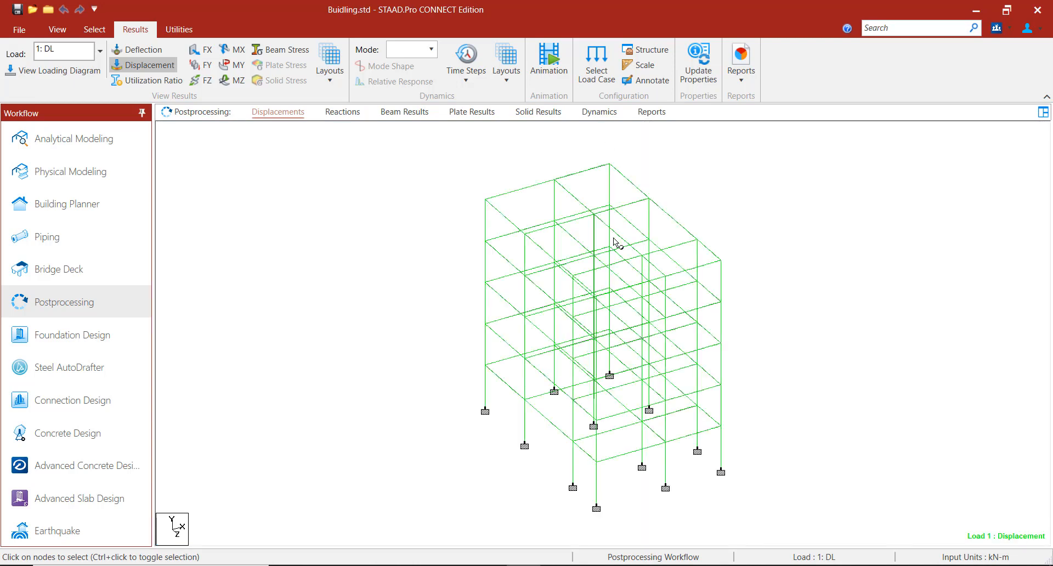
click(100, 51)
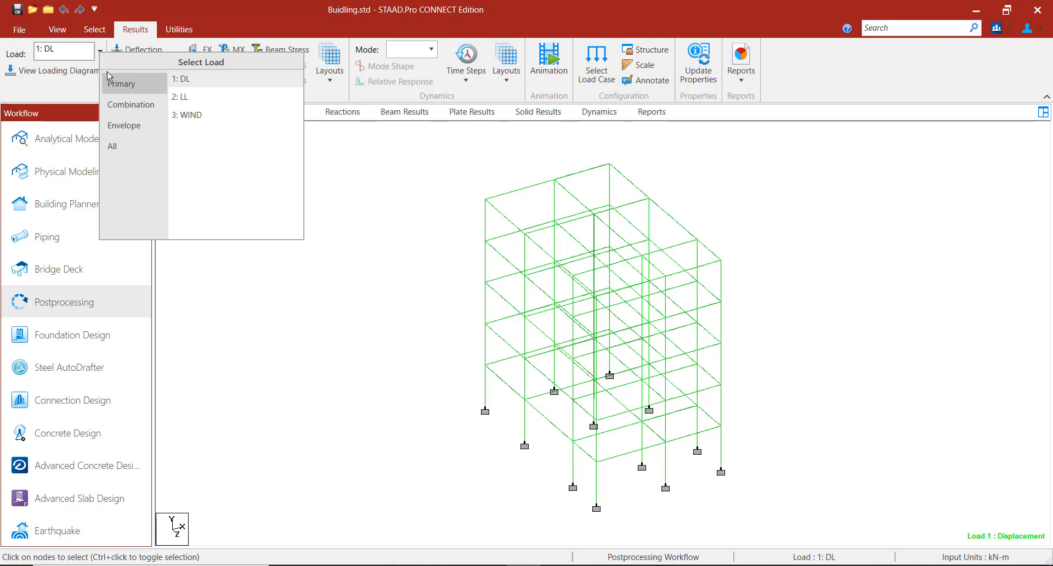
click(187, 115)
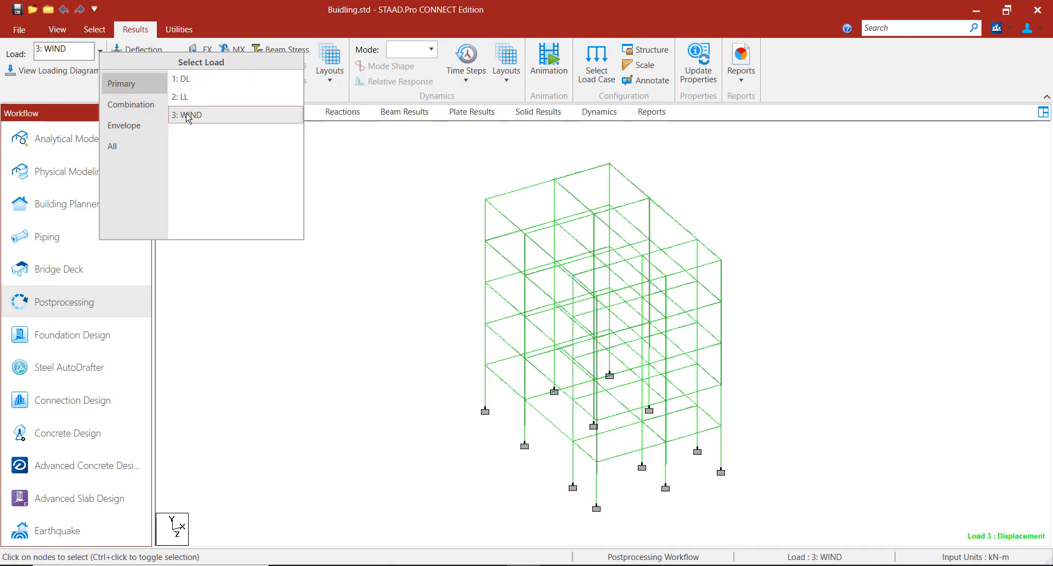
click(796, 340)
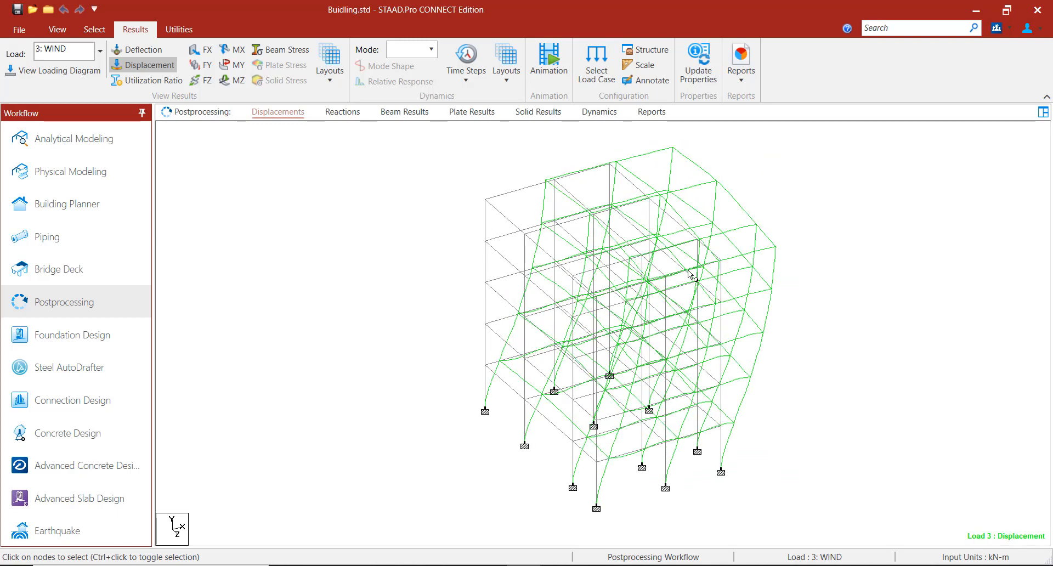
Review the support reactions and beam results for the wind load, and display the Z-bending diagram for load 2: LL
click(341, 112)
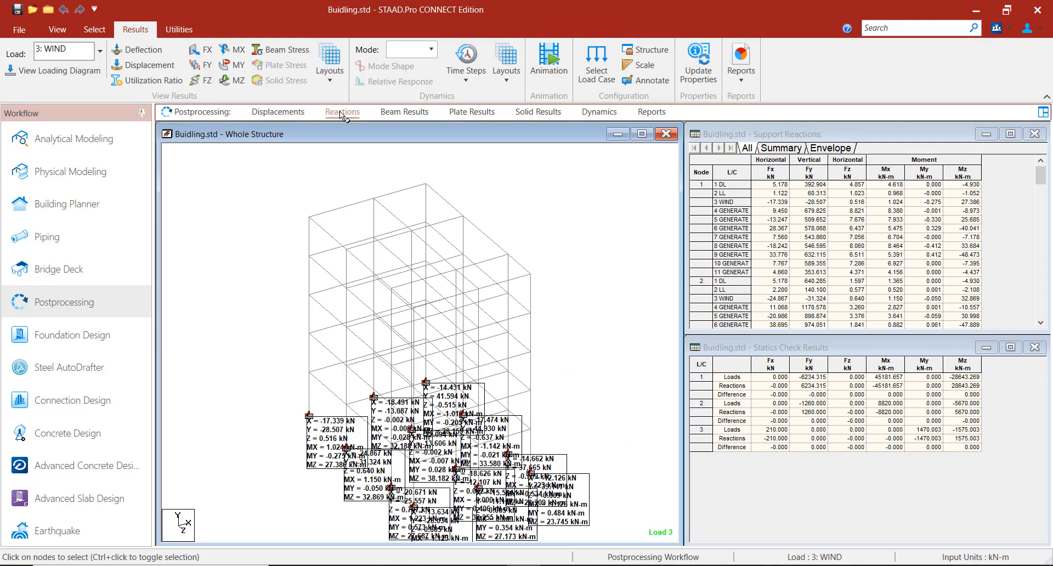
click(404, 111)
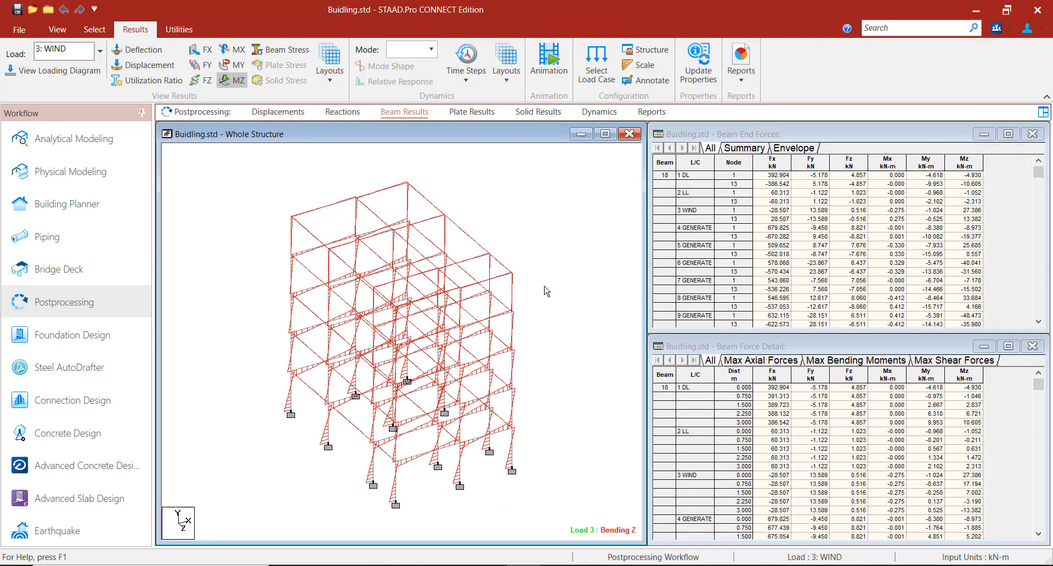
click(101, 52)
click(176, 97)
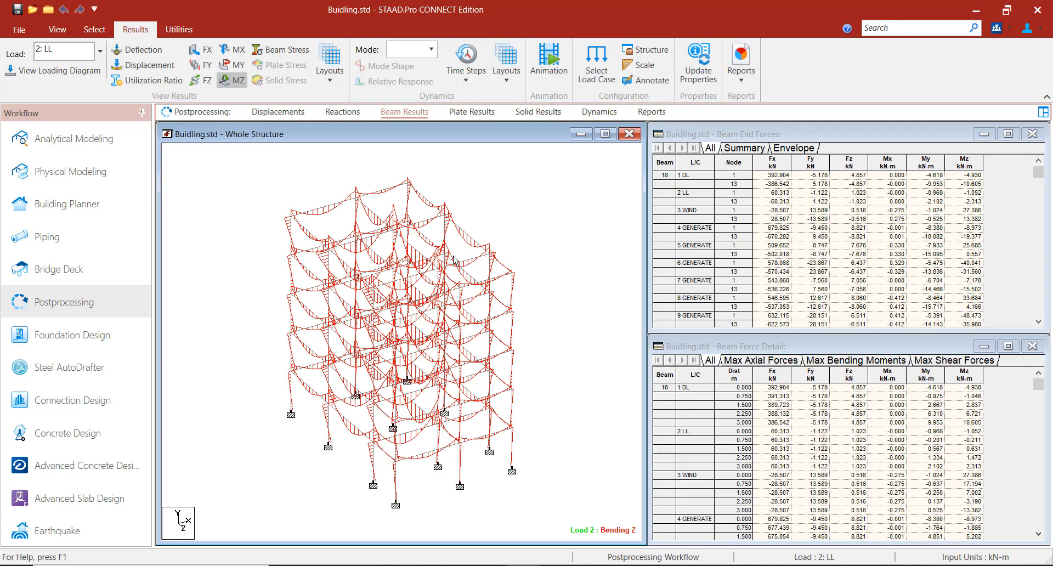
click(179, 30)
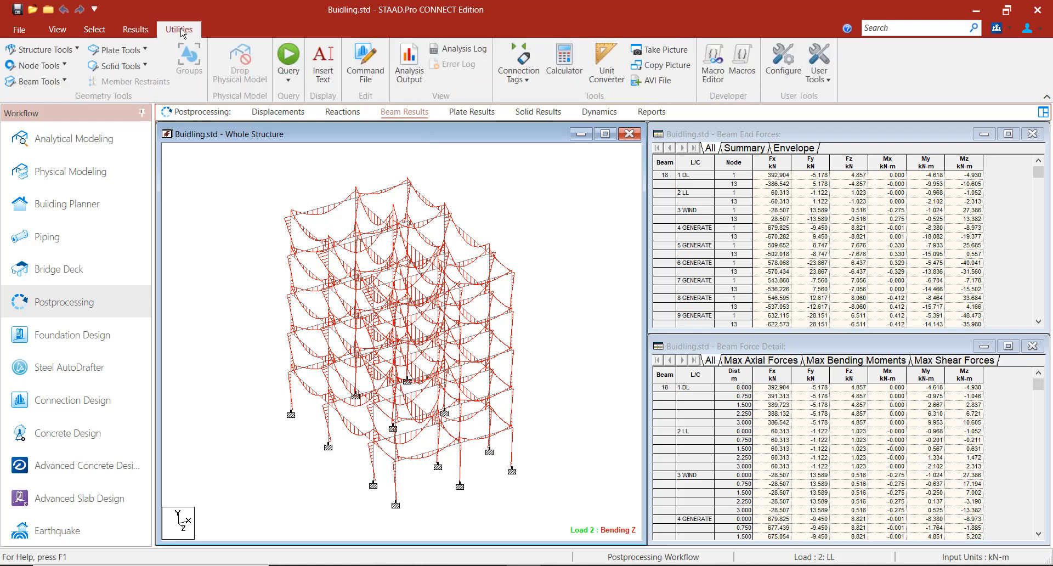